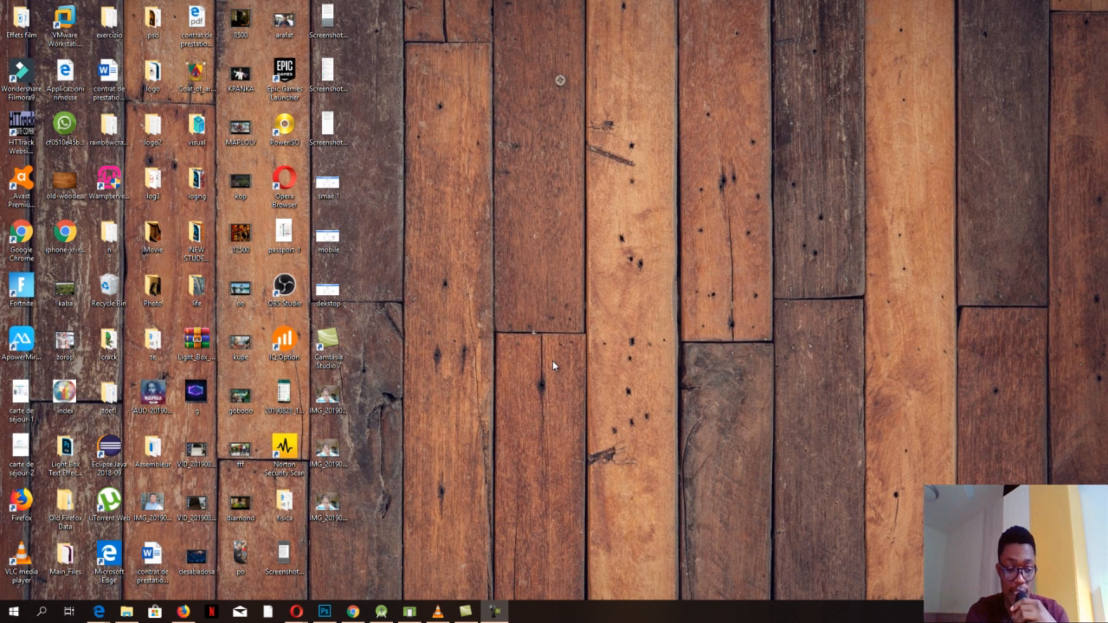
- Launch Word by searching 'word' from the Start menu, then pick a blank document
{"action": "key", "text": "super"}
{"action": "type", "text": "w"}
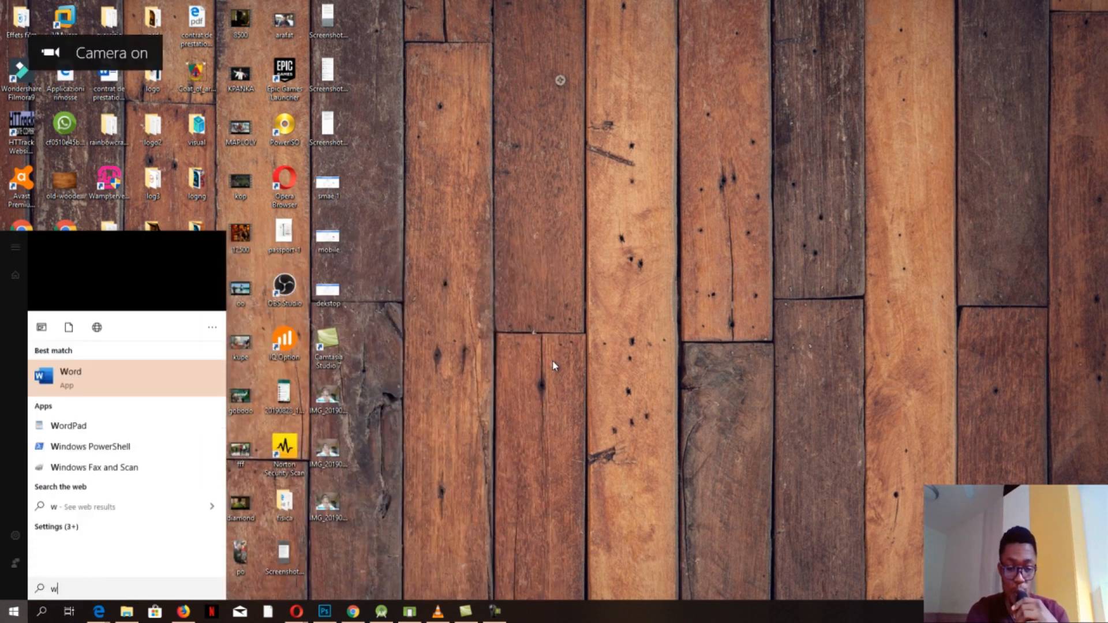
{"action": "type", "text": "ord"}
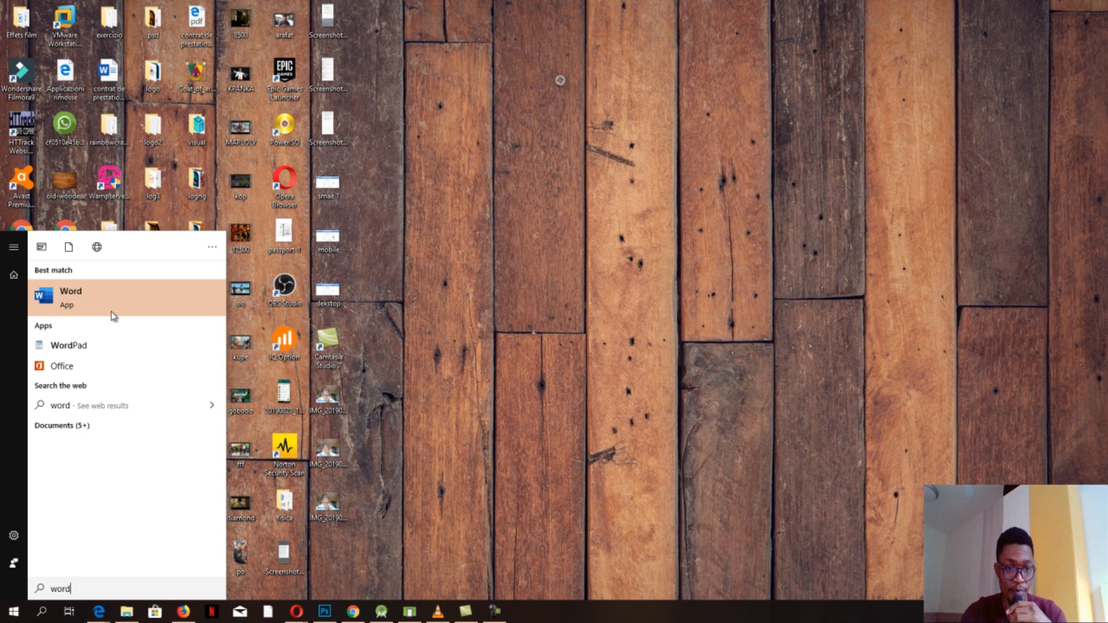
{"action": "left_click", "coordinate": [113, 314]}
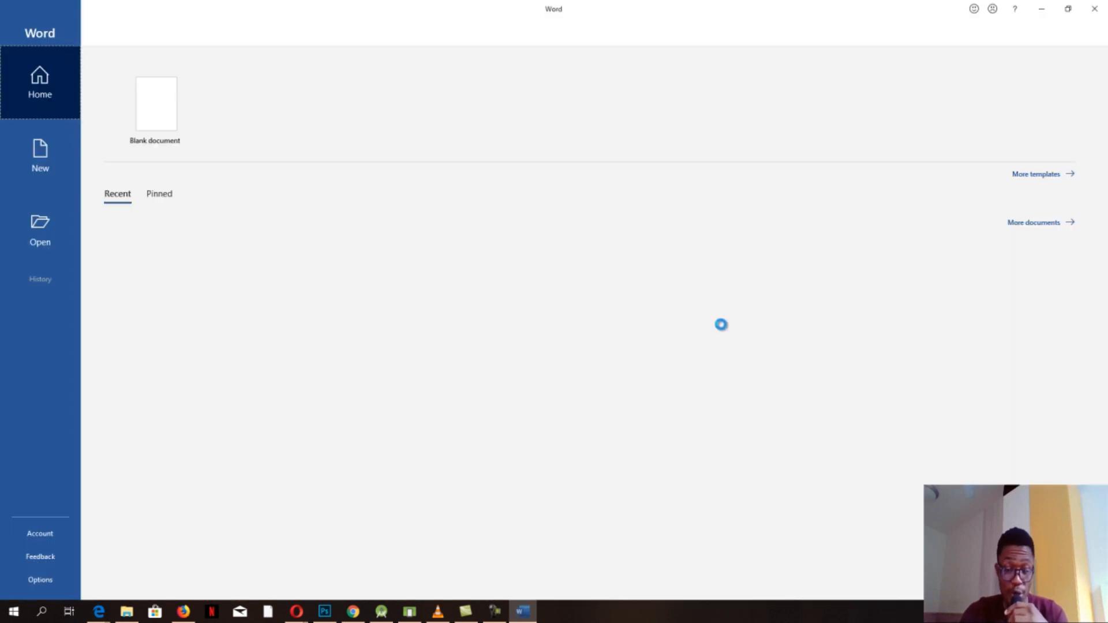
{"action": "left_click", "coordinate": [144, 139]}
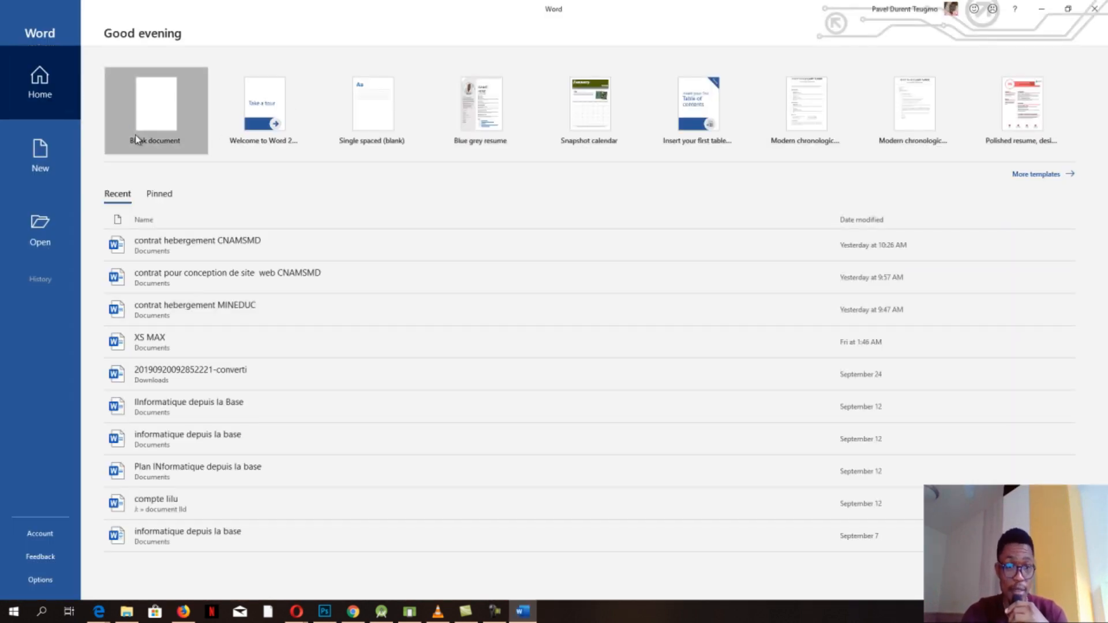
- Type the placeholder text 'pbf yg uygiuyg uyg…' into the new document
{"action": "type", "text": "pbf yg uygiuyg uygkjhgkjhgkj gh"}
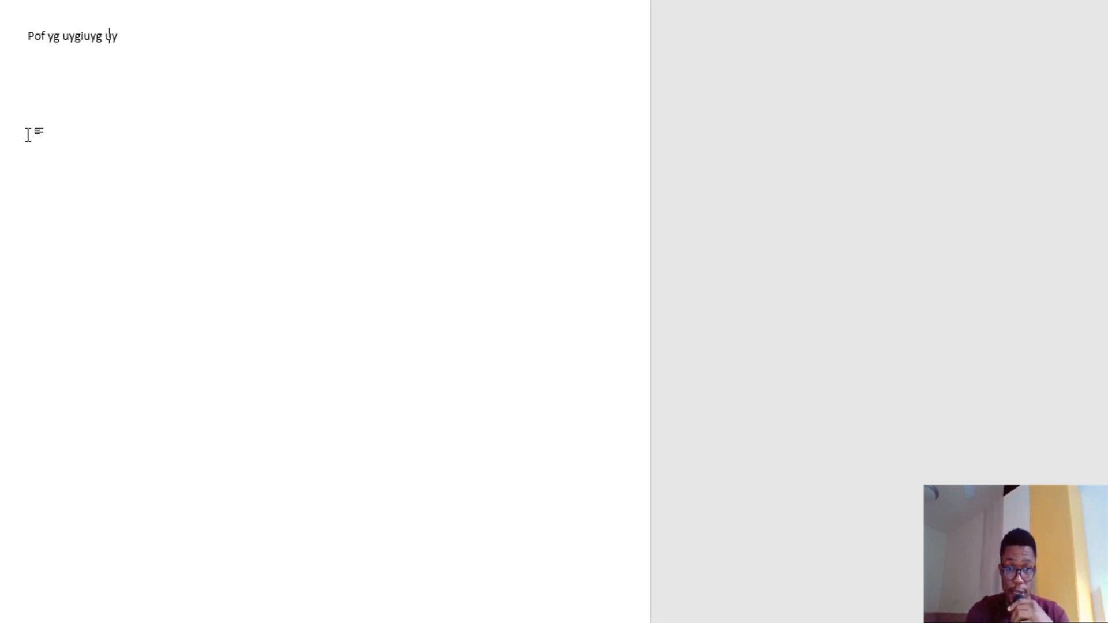
{"action": "type", "text": "hg kgkh gjh ghjkg ,jh gkjhgkjhgk"}
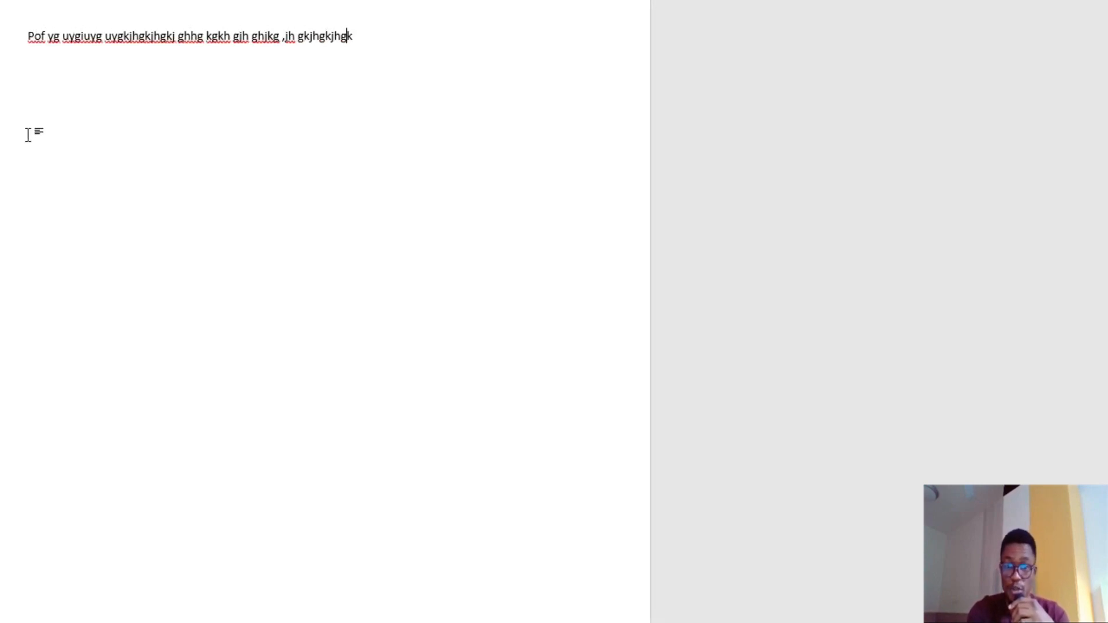
{"action": "type", "text": "jh gkjhgkjhg kjhghk hghgjhgkjhg kjhg"}
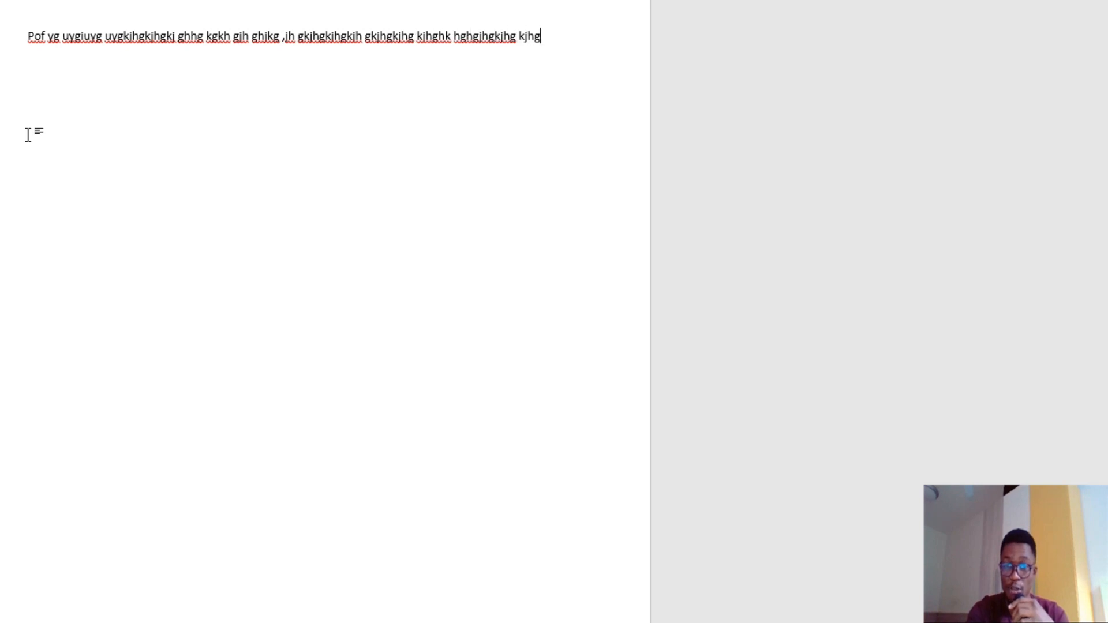
{"action": "type", "text": "jh g kjhgvkjhg kjh gkjhgkjh gkjhgkjhgk jhgkjhgfkjhgkjhg"}
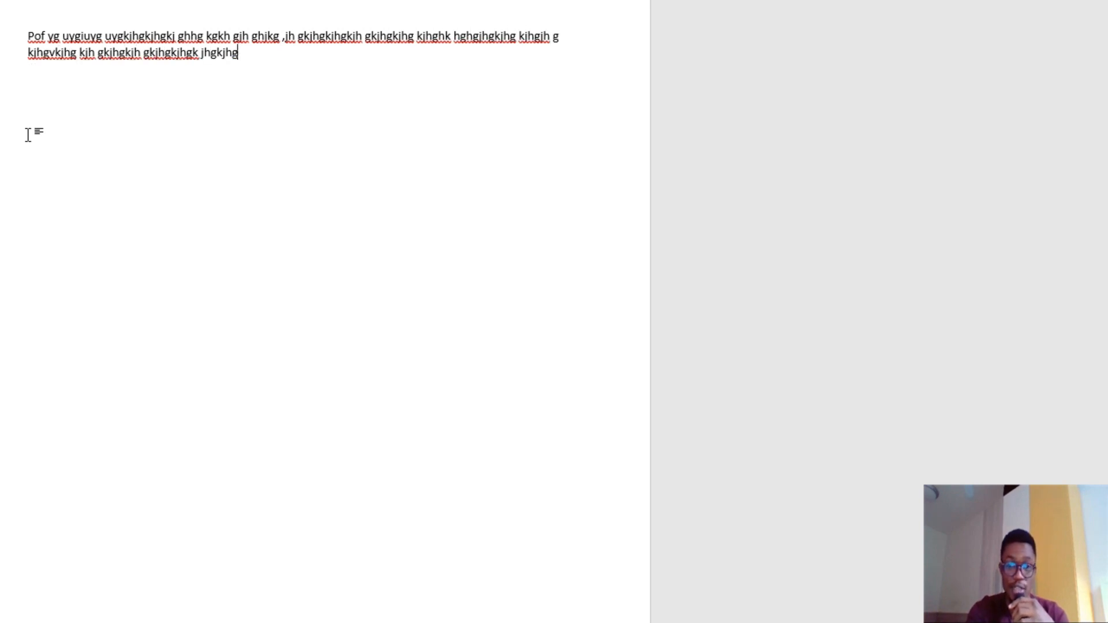
{"action": "type", "text": " kjhgk jhgkjh"}
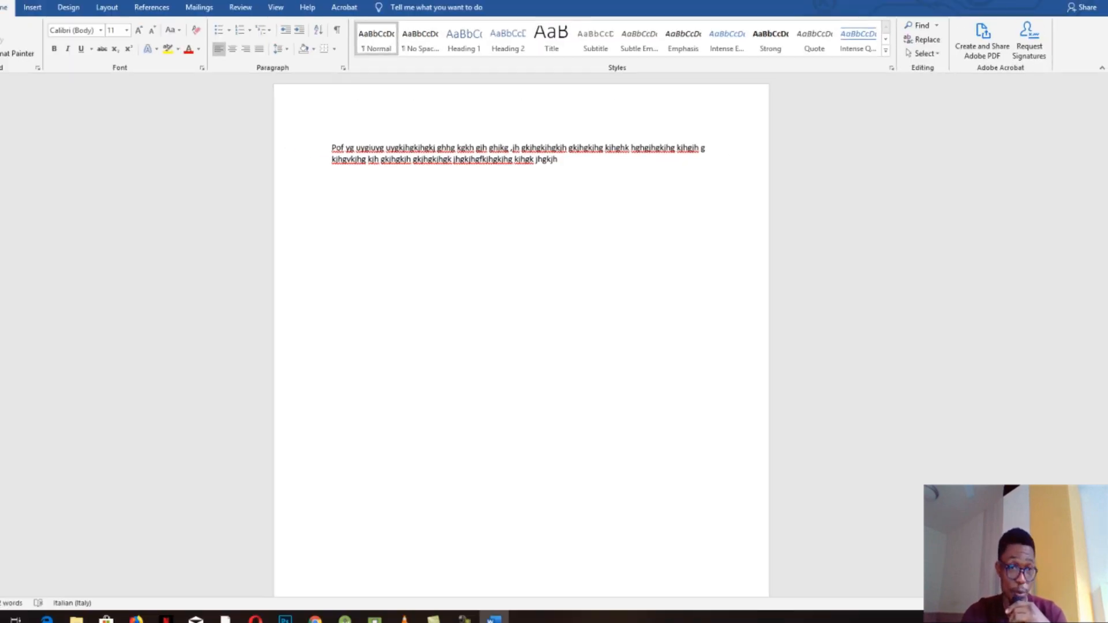
- Point Save As to the Desktop with the file name 'pooooooo'
{"action": "left_click", "coordinate": [12, 27]}
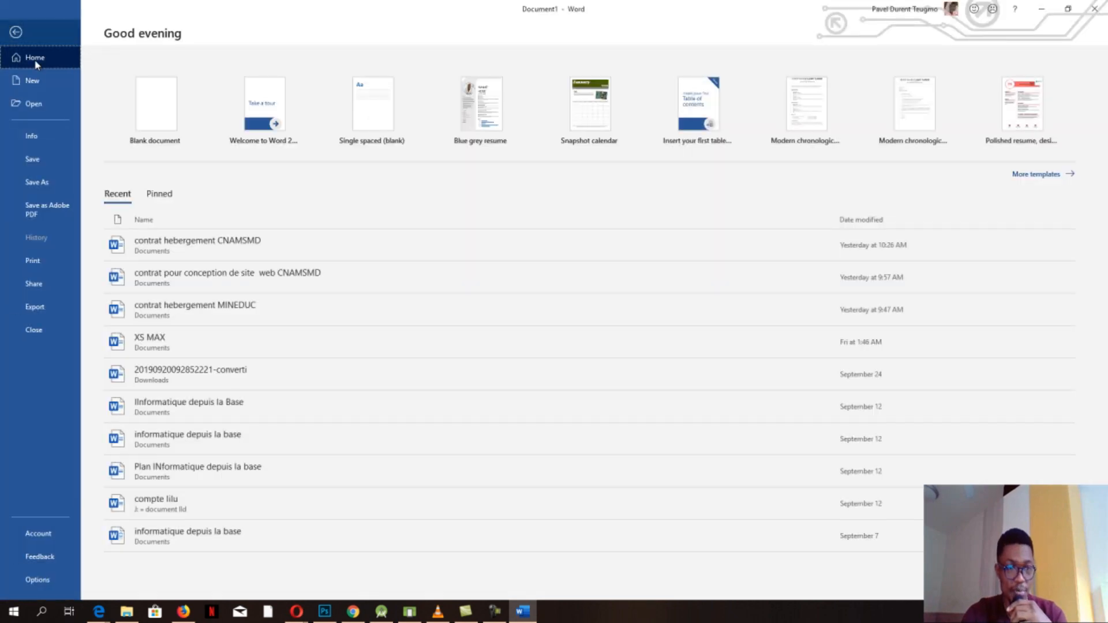
{"action": "left_click", "coordinate": [33, 183]}
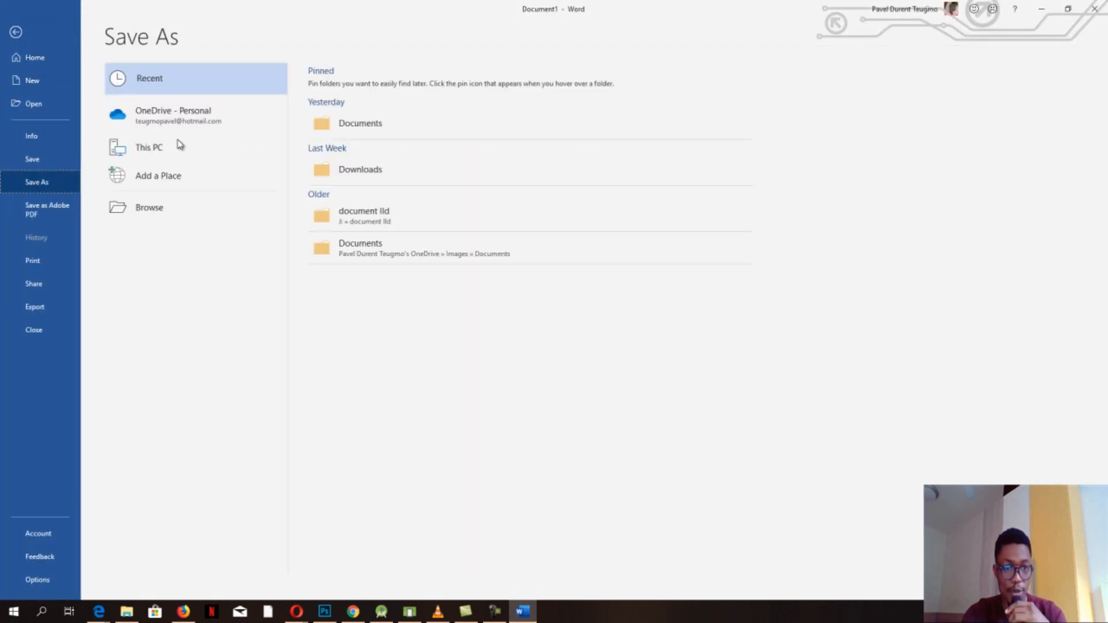
{"action": "left_click", "coordinate": [356, 121]}
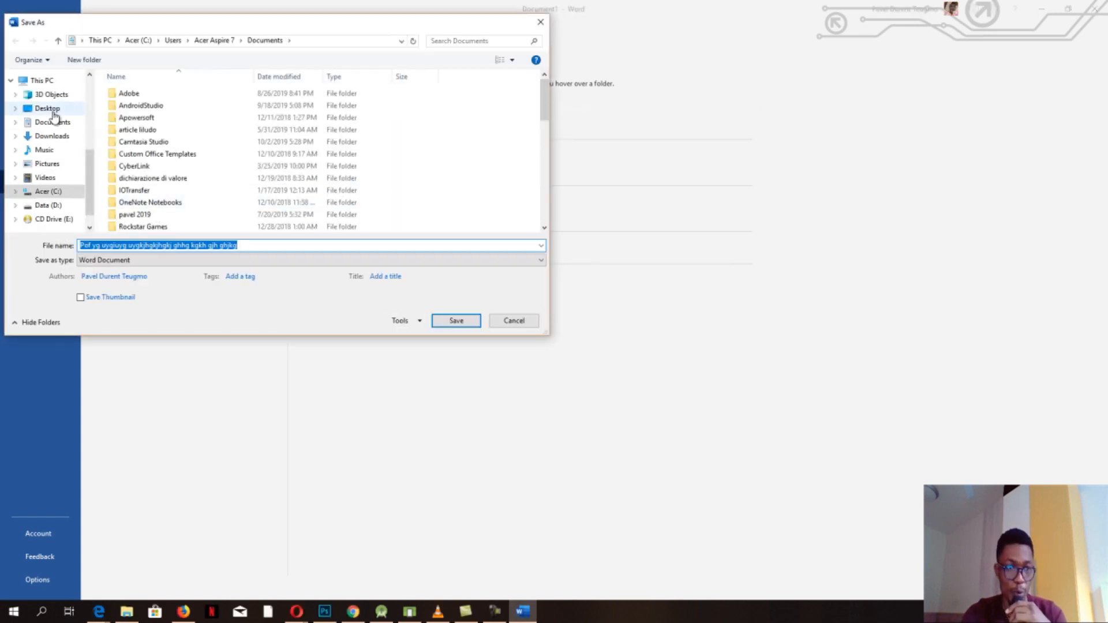
{"action": "left_click", "coordinate": [56, 112]}
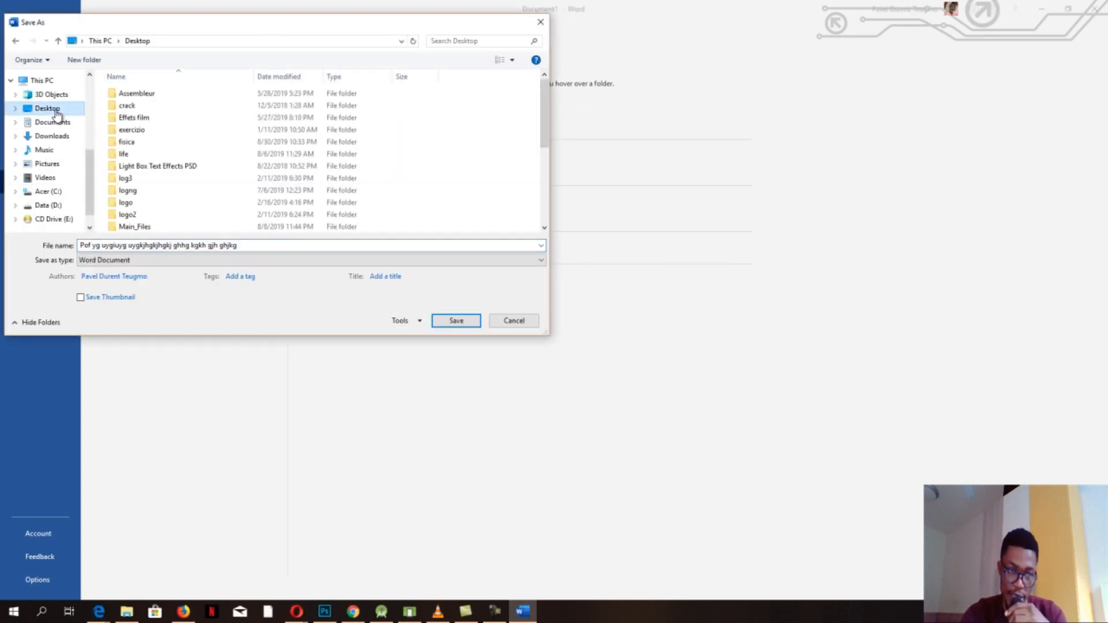
{"action": "left_click", "coordinate": [289, 249]}
{"action": "key", "text": "ctrl+a"}
{"action": "type", "text": "p"}
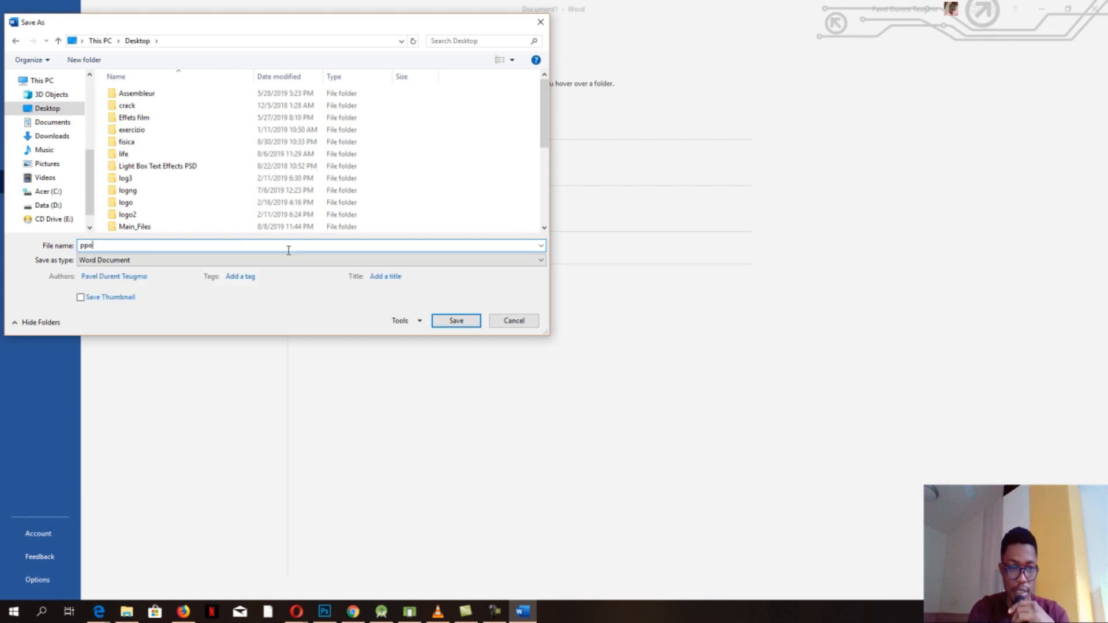
{"action": "type", "text": "ooooooo"}
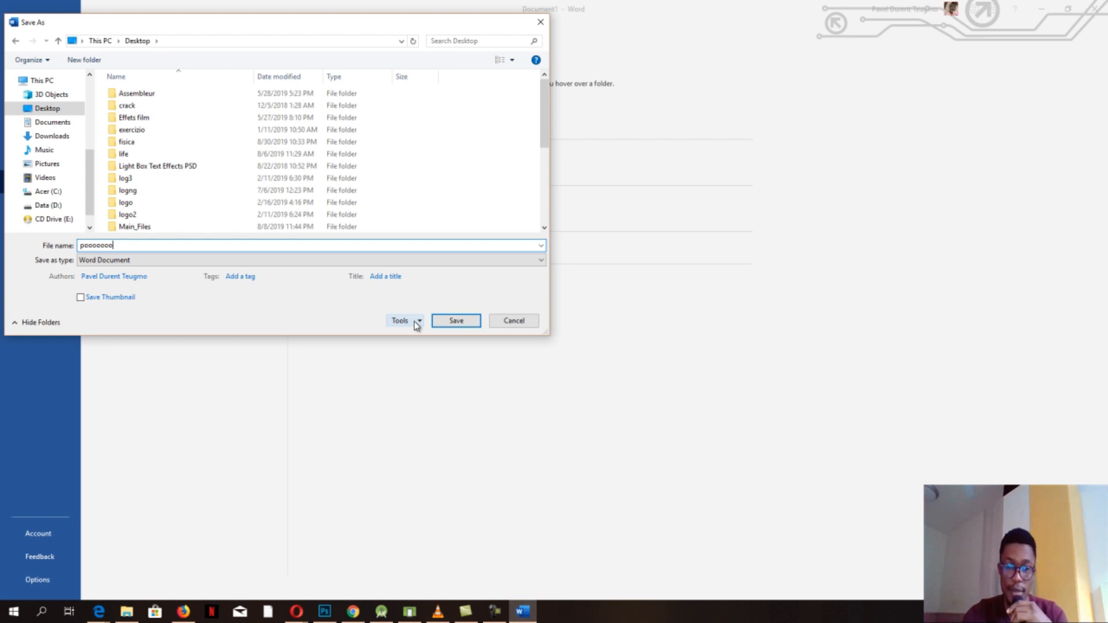
{"action": "left_click", "coordinate": [416, 323]}
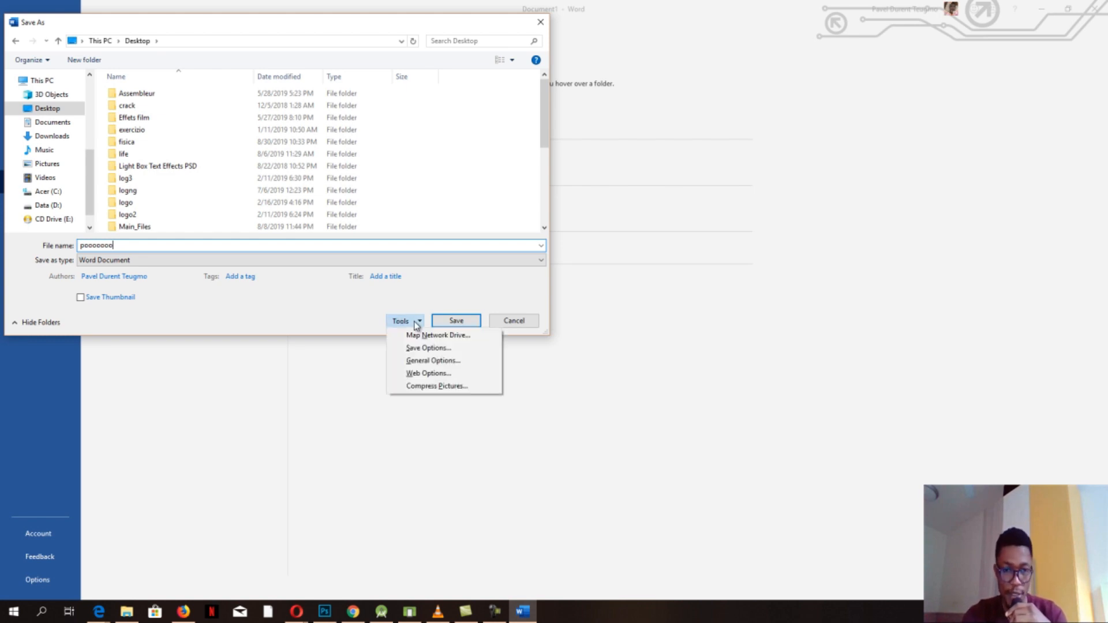
- In General Options, set and confirm both a password to open and a password to modify
{"action": "left_click", "coordinate": [430, 362]}
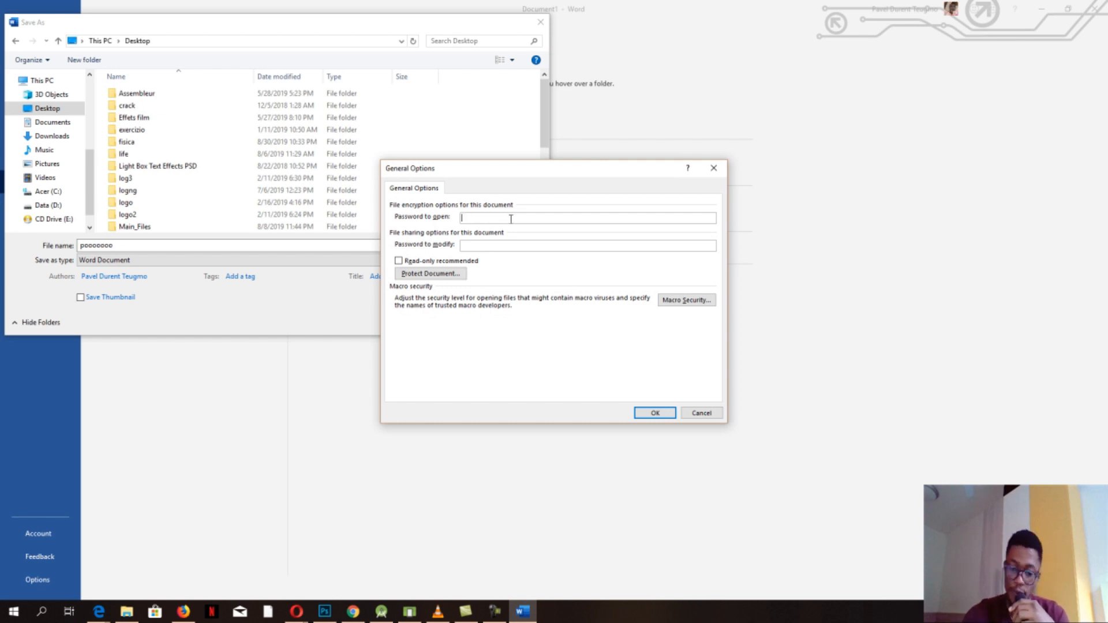
{"action": "type", "text": "•••"}
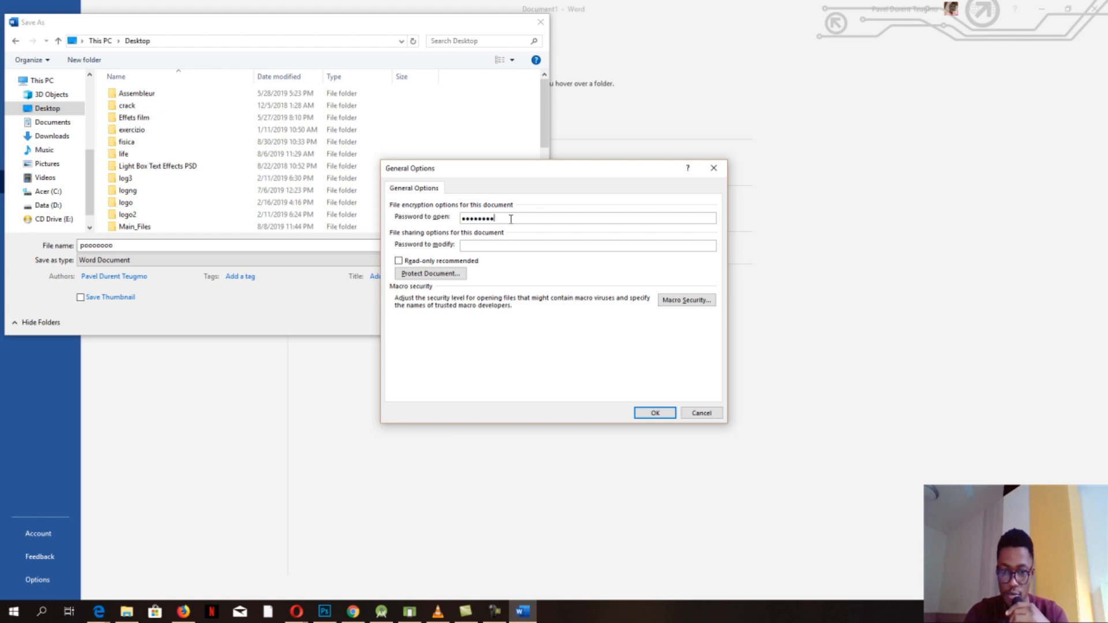
{"action": "left_click", "coordinate": [503, 245]}
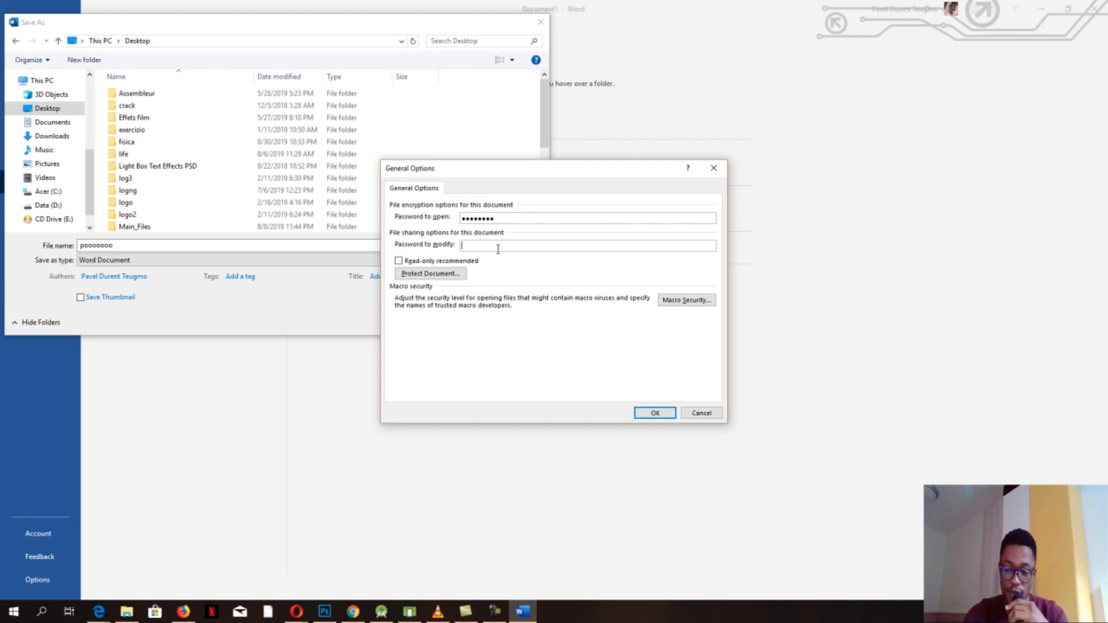
{"action": "type", "text": "•••"}
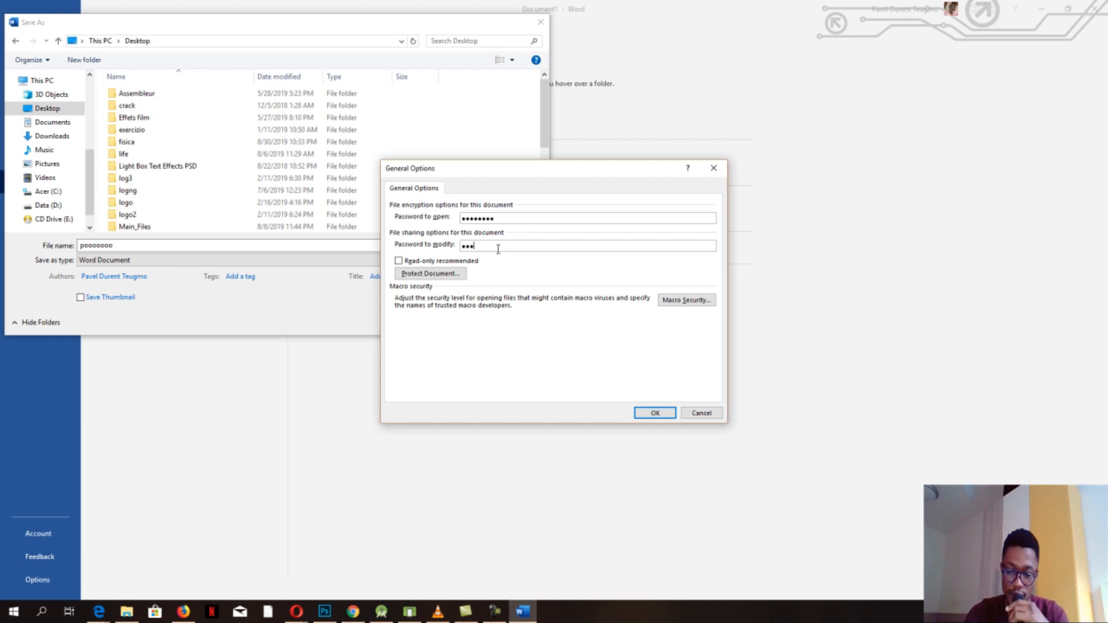
{"action": "type", "text": "••••"}
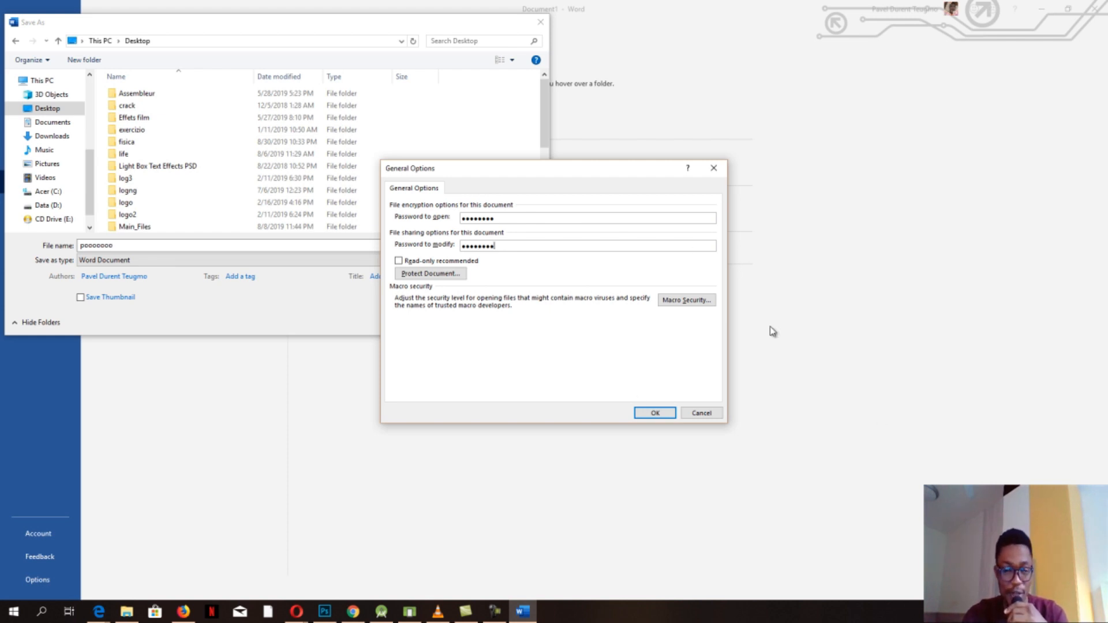
{"action": "left_click", "coordinate": [655, 414]}
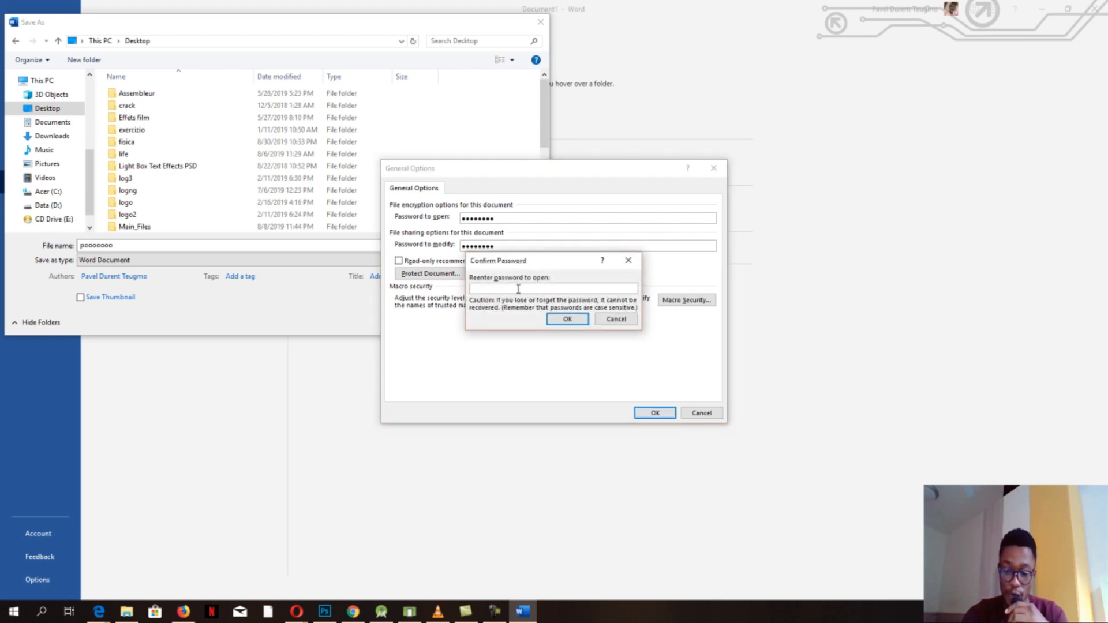
{"action": "type", "text": "password"}
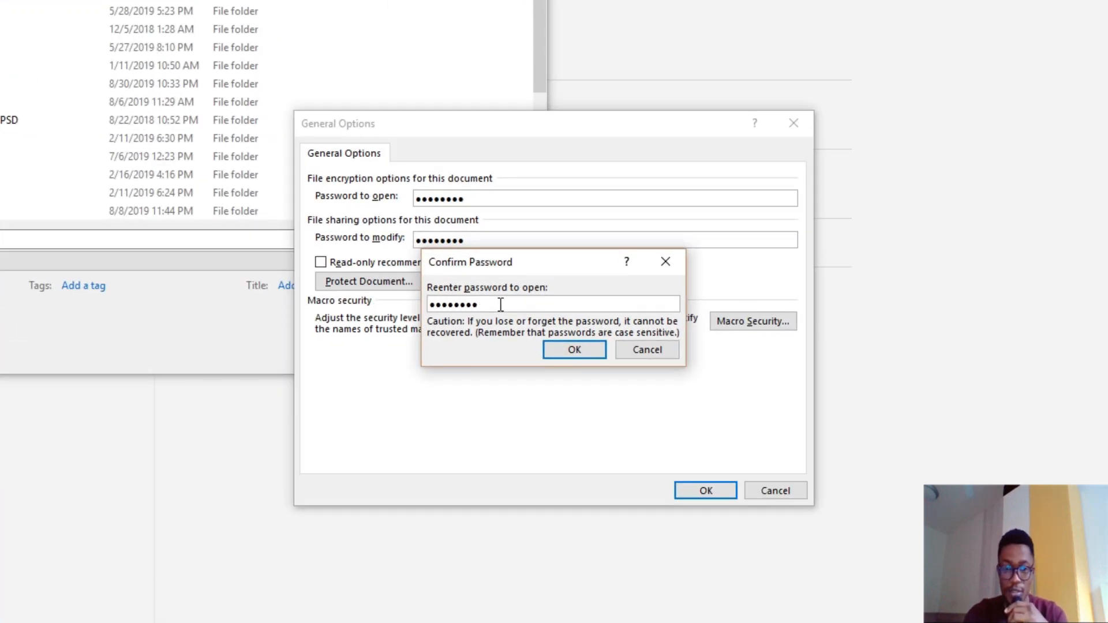
{"action": "left_click", "coordinate": [563, 356]}
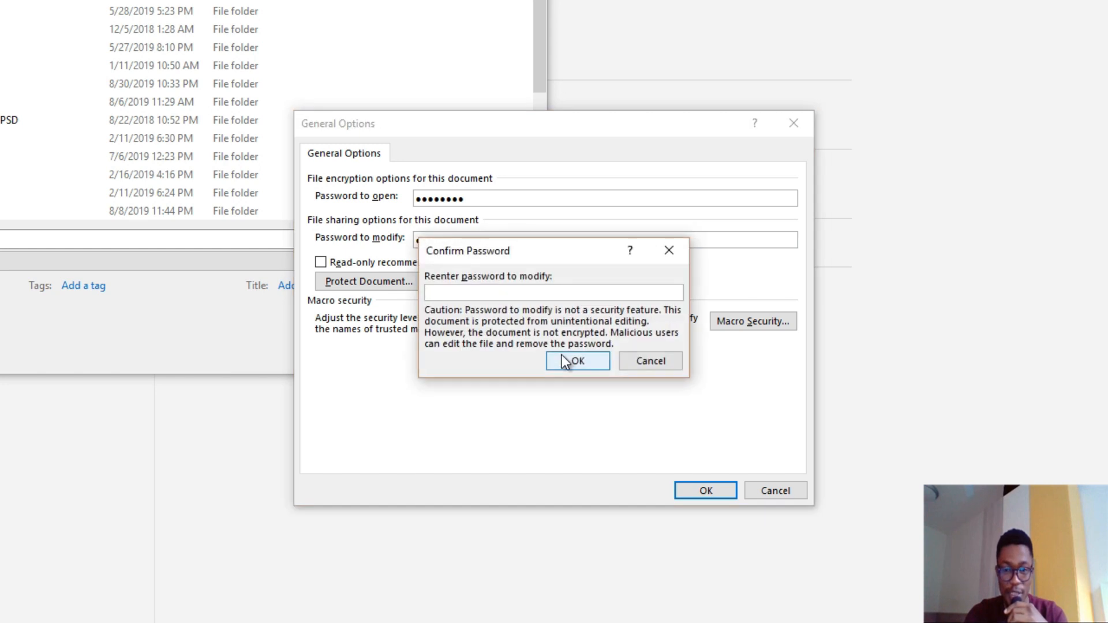
{"action": "type", "text": "password"}
{"action": "key", "text": "Return"}
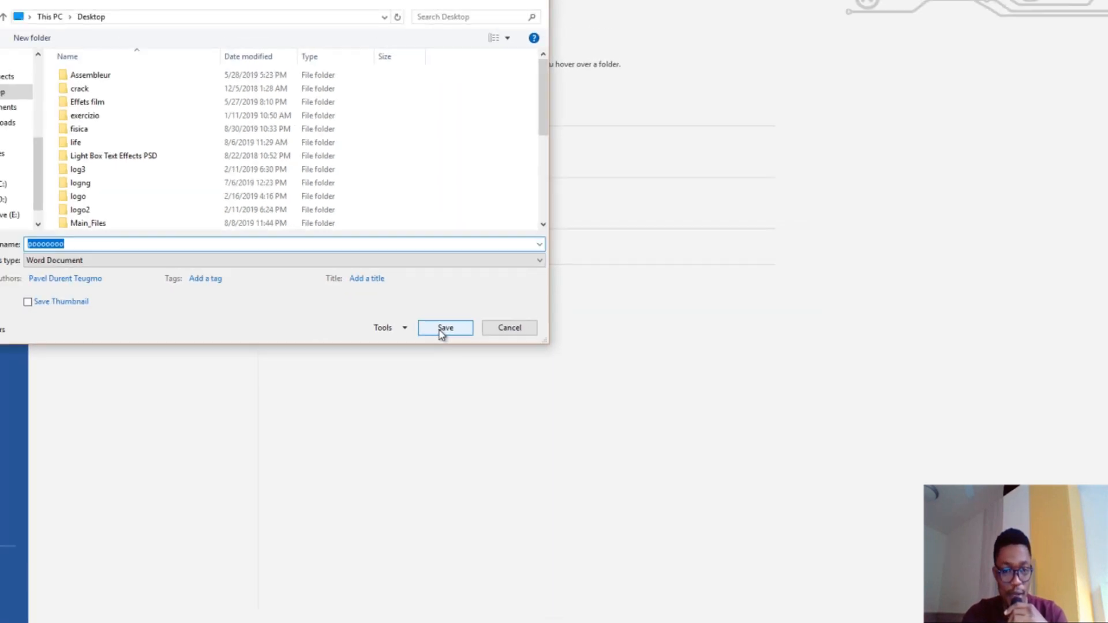
- Save and close pooooooo, then reopen it from the Desktop read-only using its open password
{"action": "left_click", "coordinate": [437, 333]}
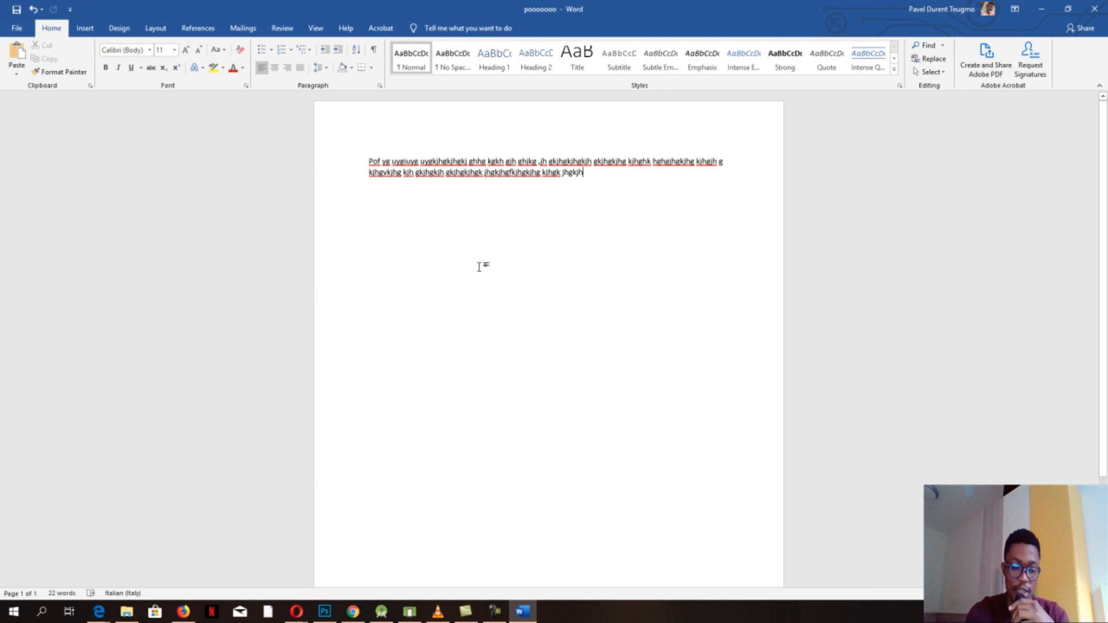
{"action": "key", "text": "alt+F4"}
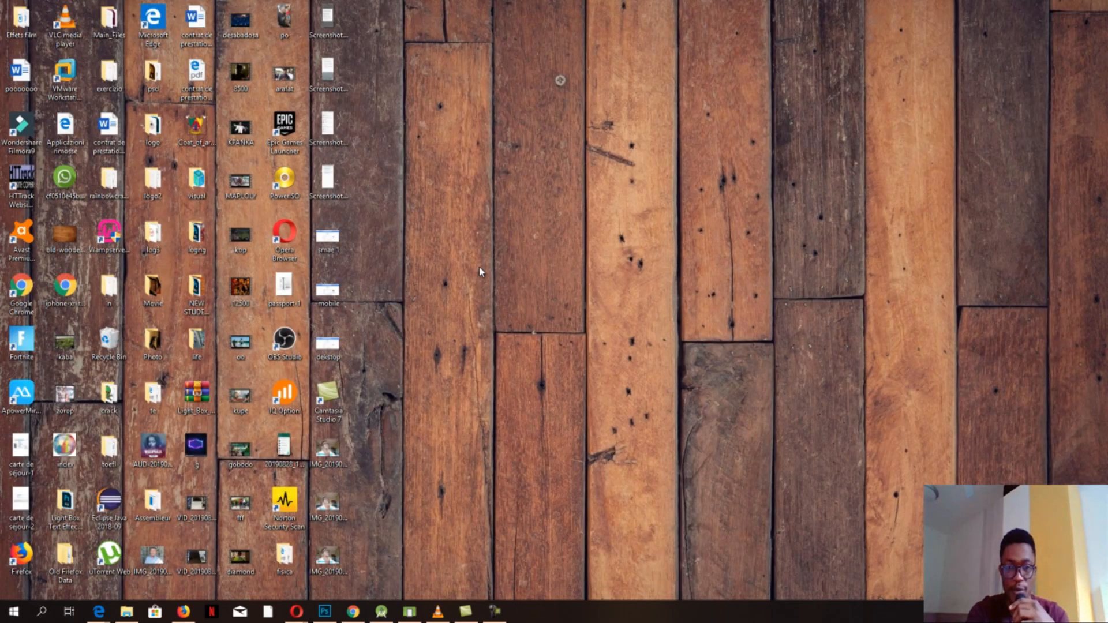
{"action": "key", "text": "p"}
{"action": "key", "text": "p"}
{"action": "key", "text": "p"}
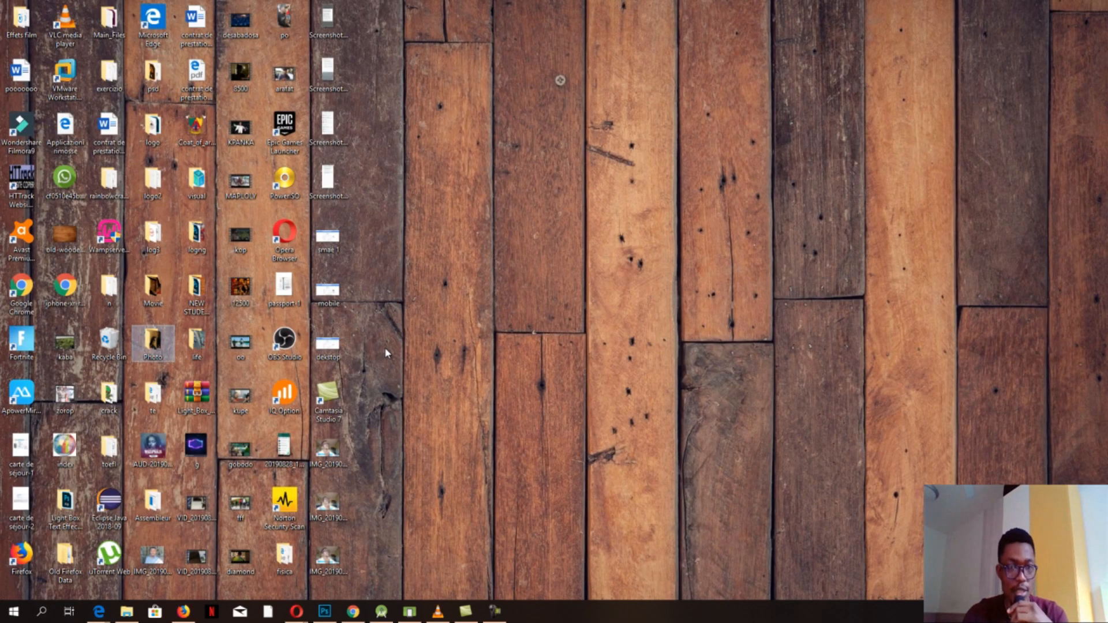
{"action": "key", "text": "p"}
{"action": "key", "text": "p"}
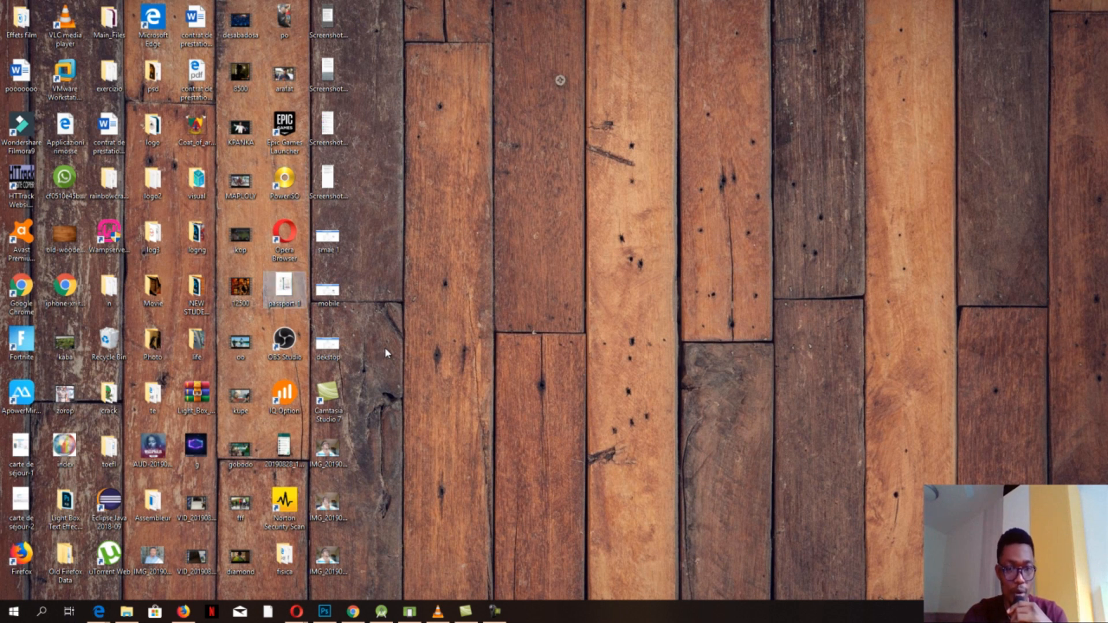
{"action": "double_click", "coordinate": [27, 81]}
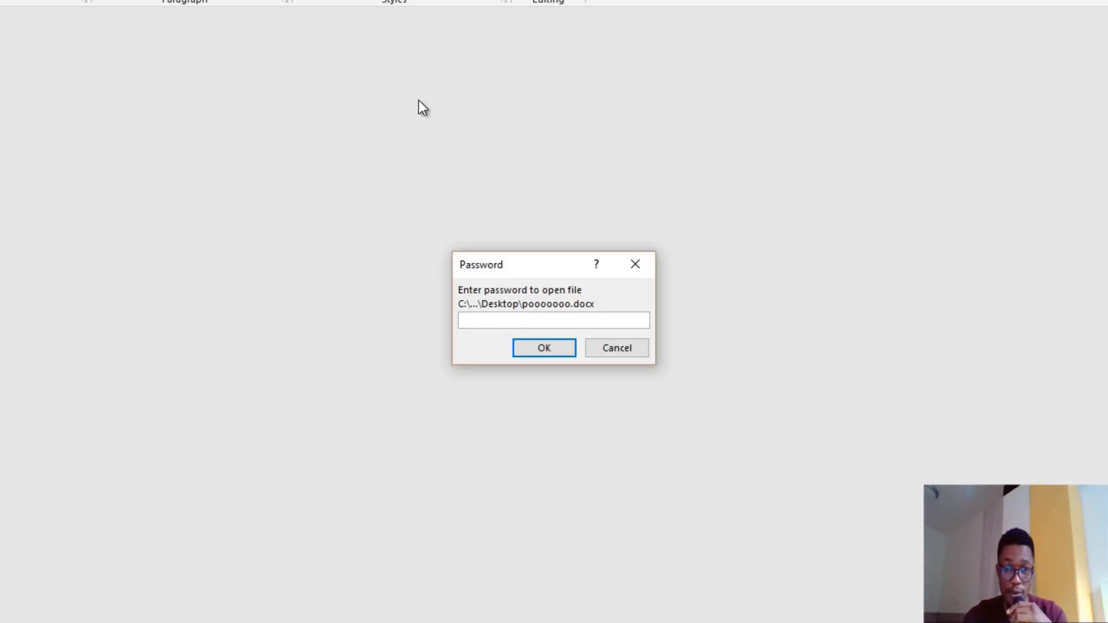
{"action": "type", "text": "******"}
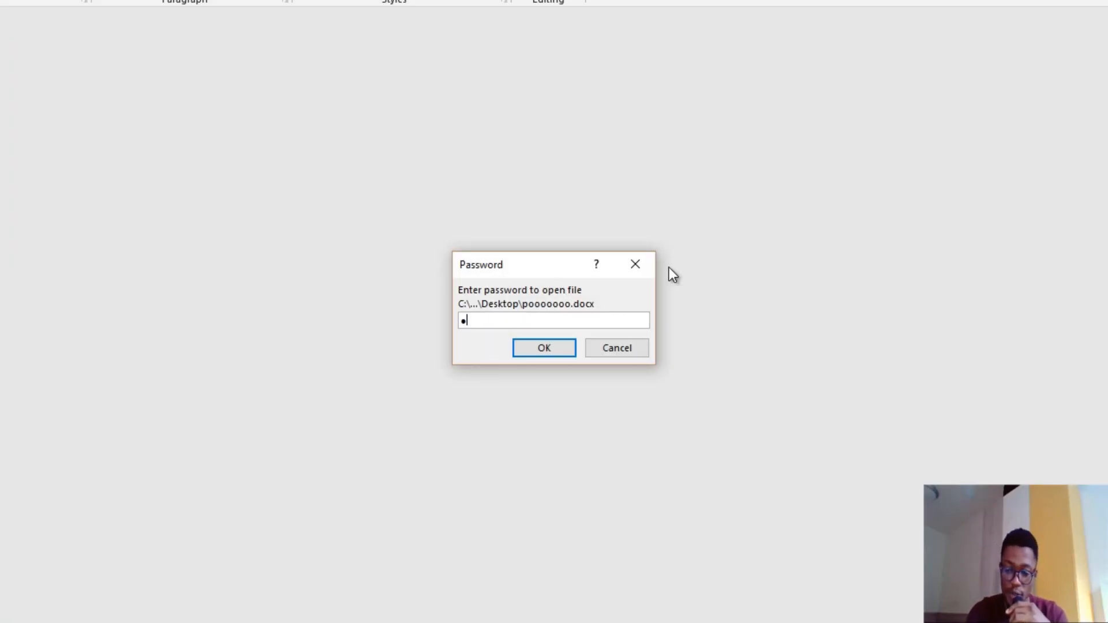
{"action": "type", "text": "**"}
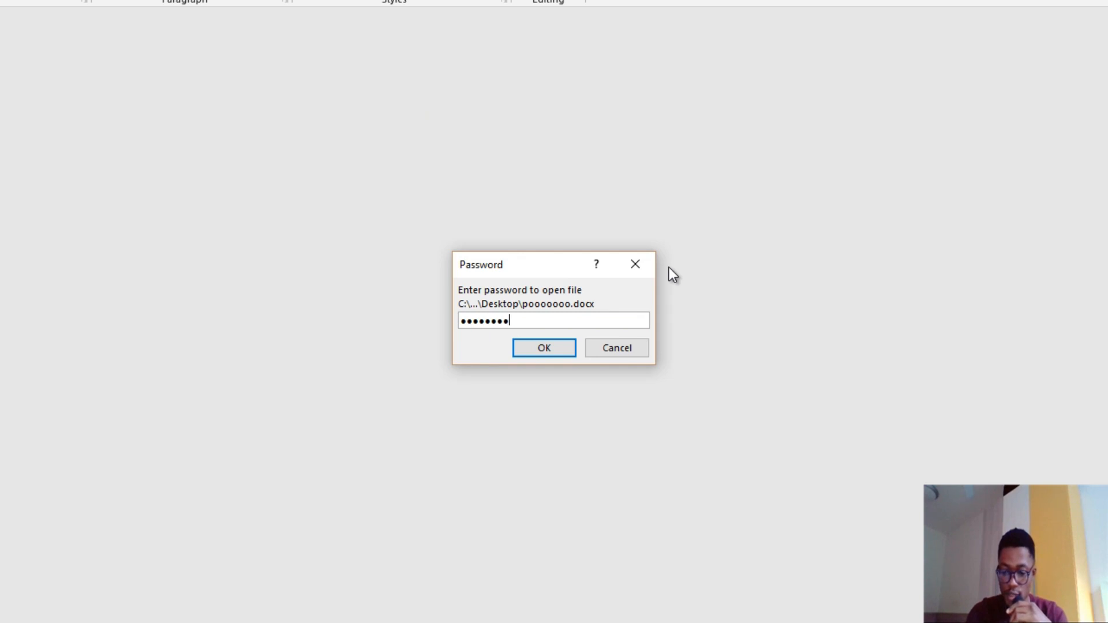
{"action": "key", "text": "Return"}
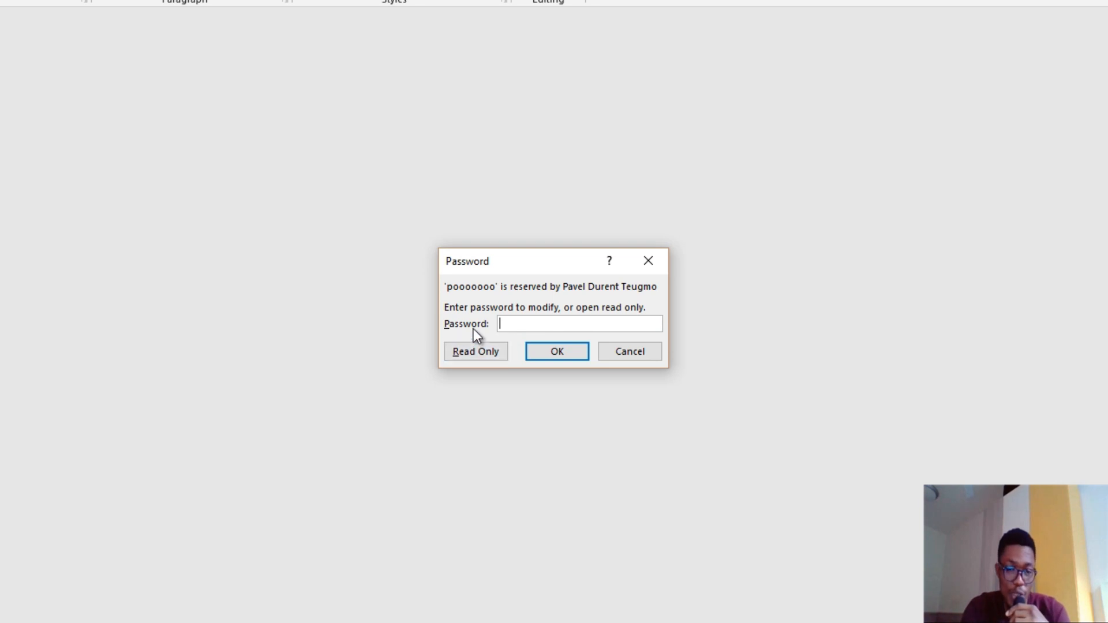
{"action": "left_click", "coordinate": [478, 353]}
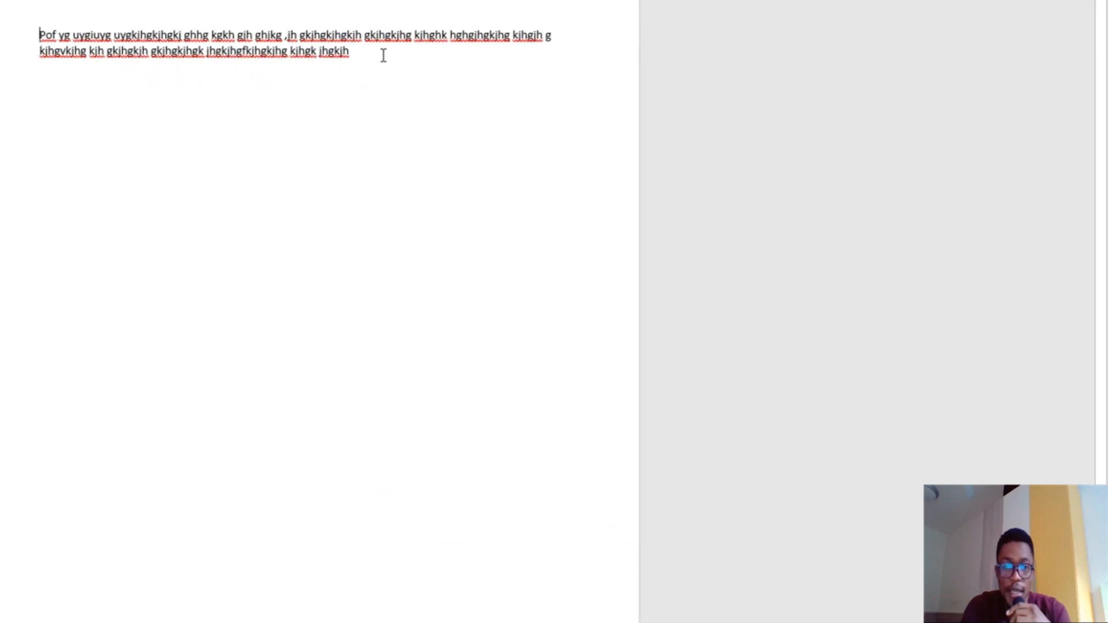
- Close the read-only document without saving changes
{"action": "left_click", "coordinate": [606, 175]}
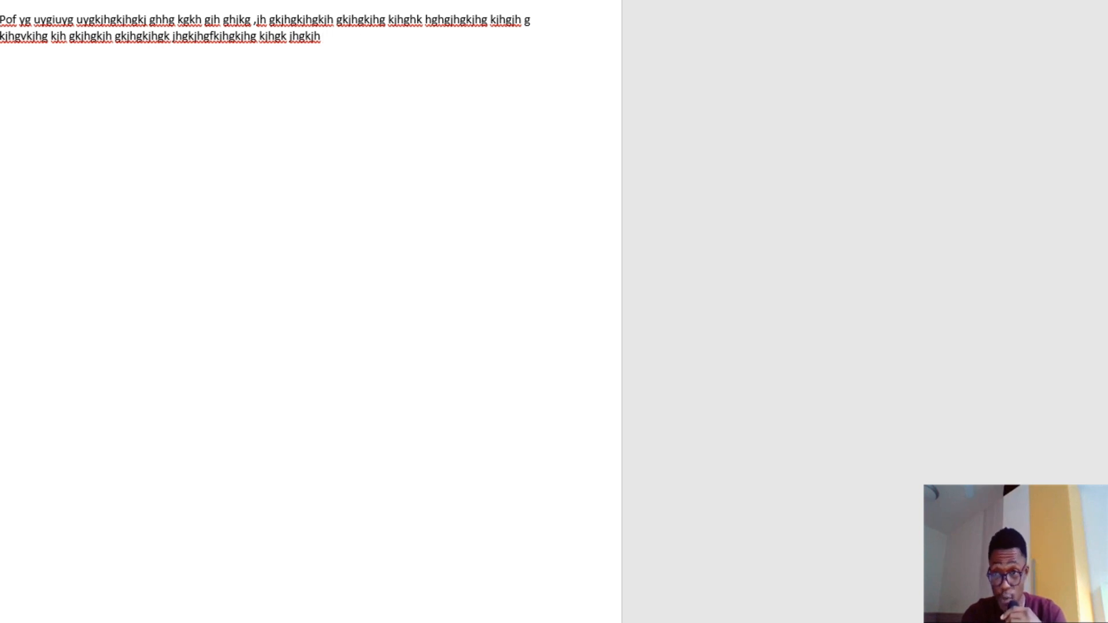
{"action": "key", "text": "alt+F4"}
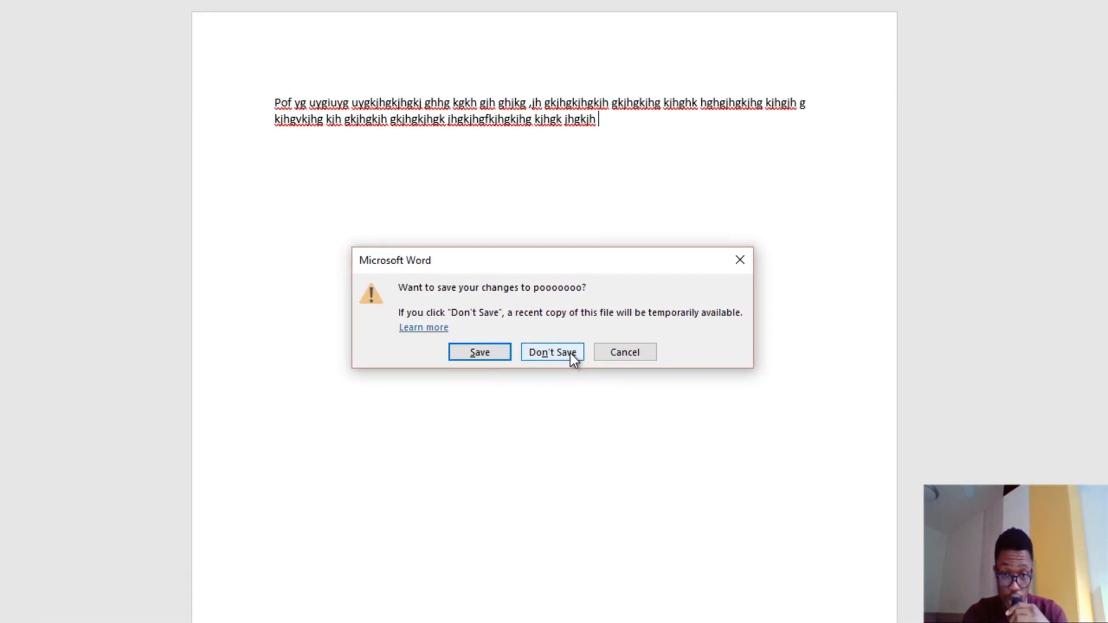
{"action": "left_click", "coordinate": [570, 352]}
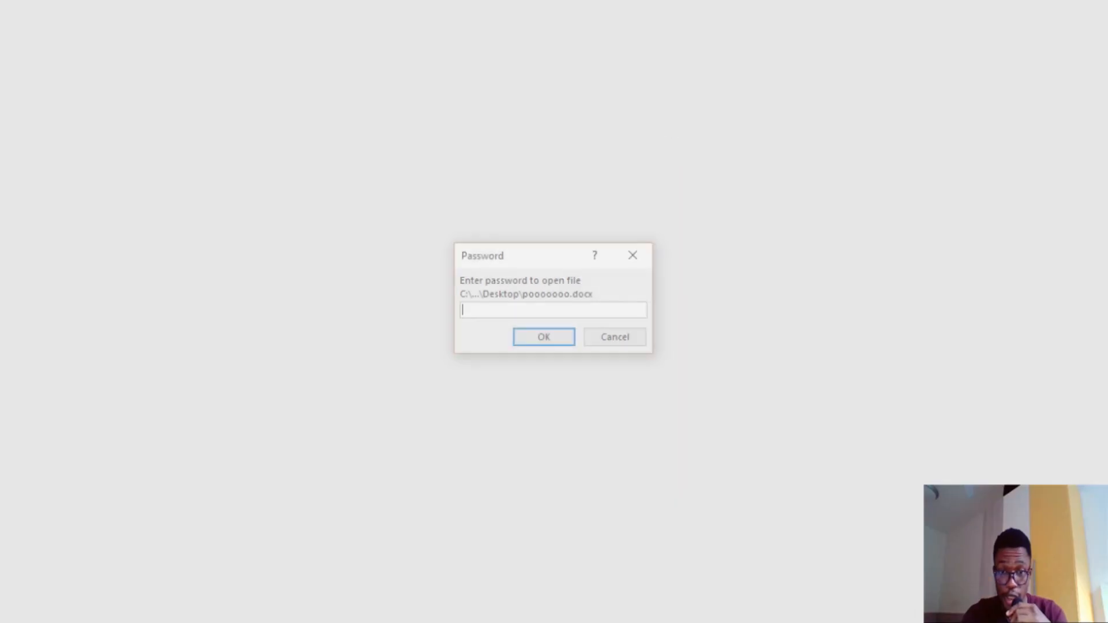
- Reopen pooooooo entering both the open and modify passwords for full editing
{"action": "type", "text": "********"}
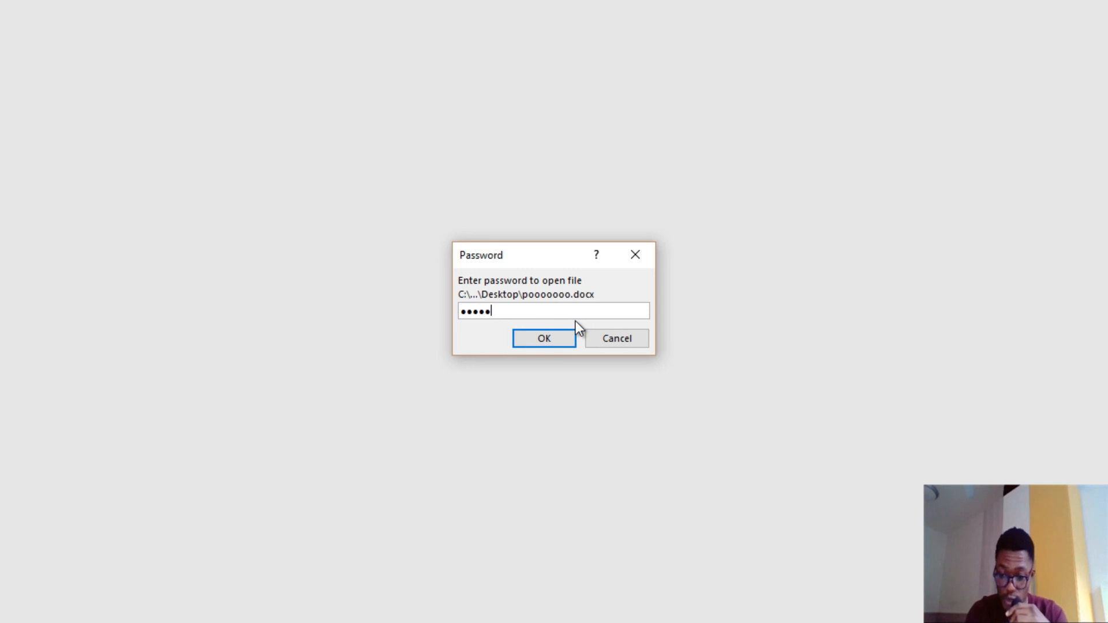
{"action": "key", "text": "Return"}
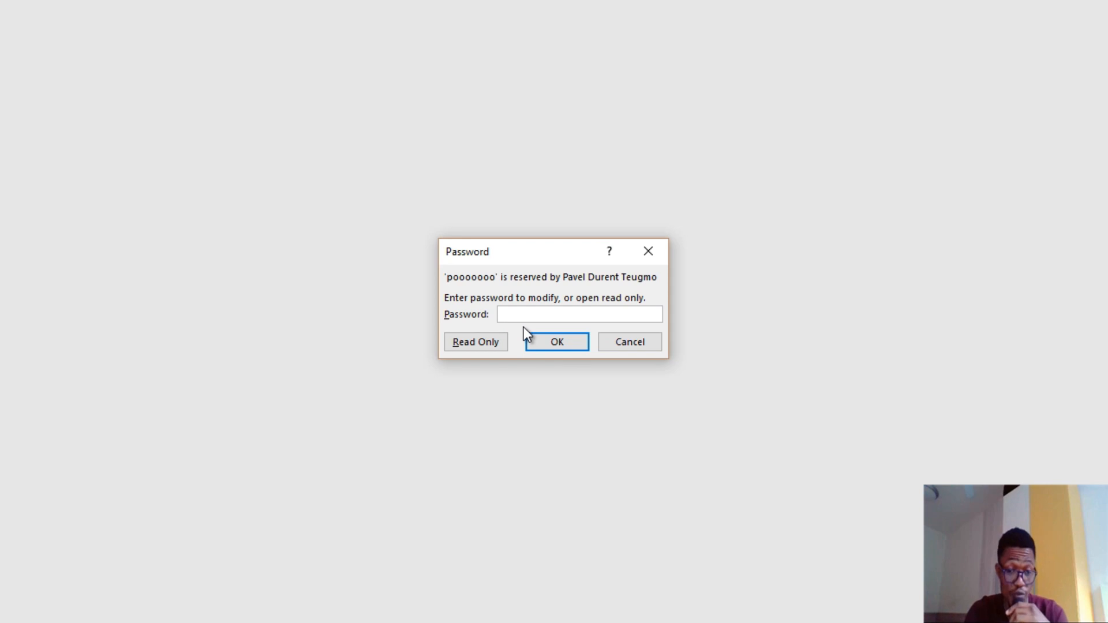
{"action": "type", "text": "********"}
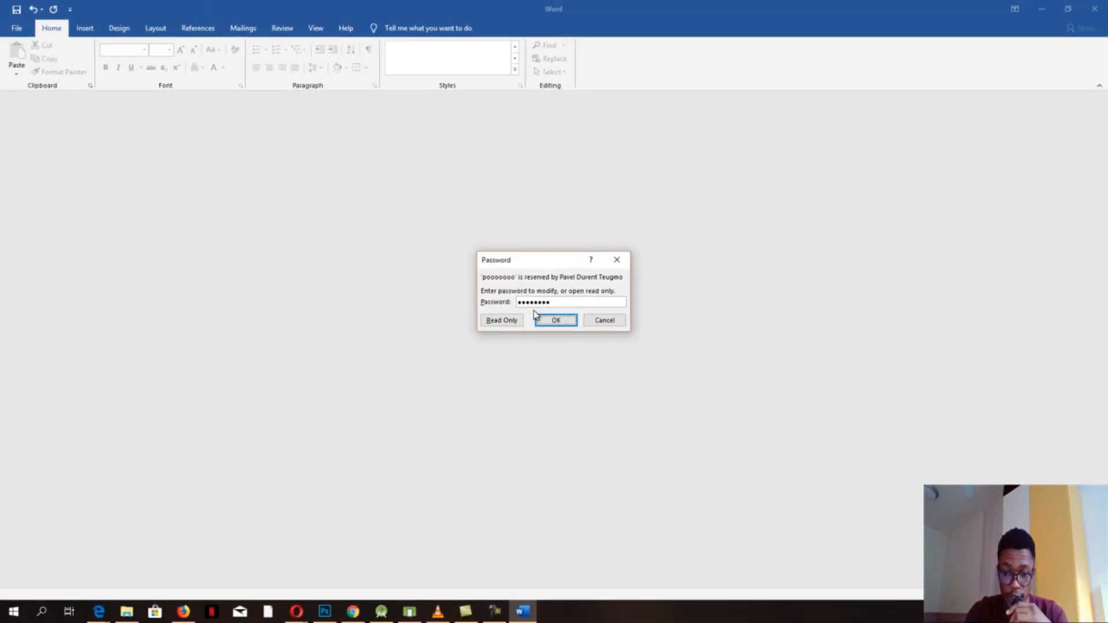
{"action": "key", "text": "Return"}
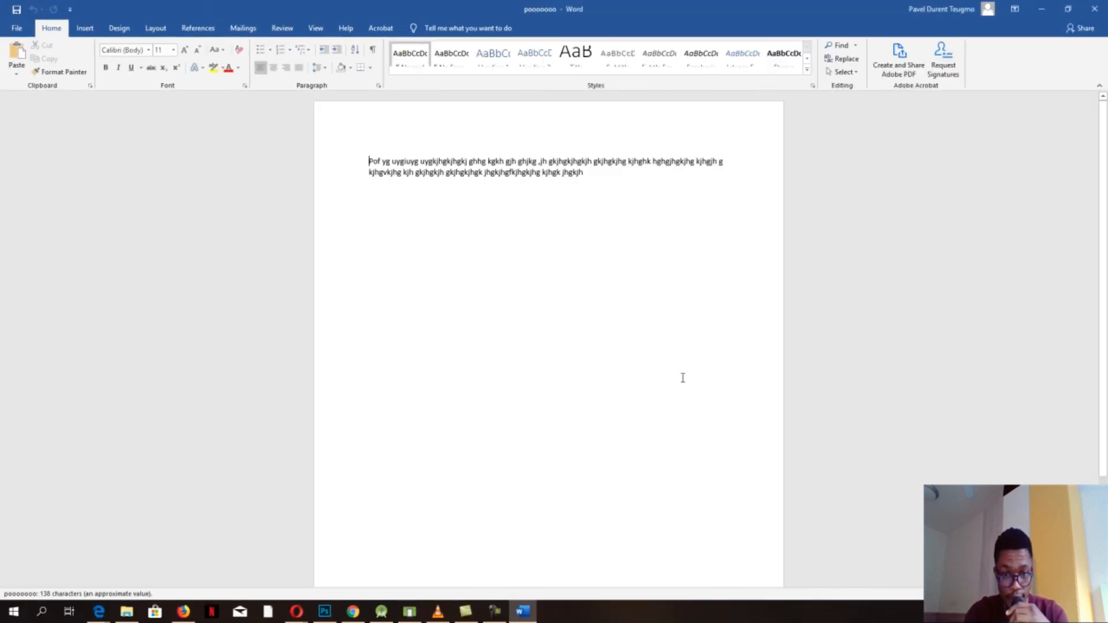
{"action": "left_click", "coordinate": [666, 172]}
- Append ',mlk jkjkjk' and extra text to the second line, deleting the unwanted characters
{"action": "type", "text": ",mlk jkjkjk"}
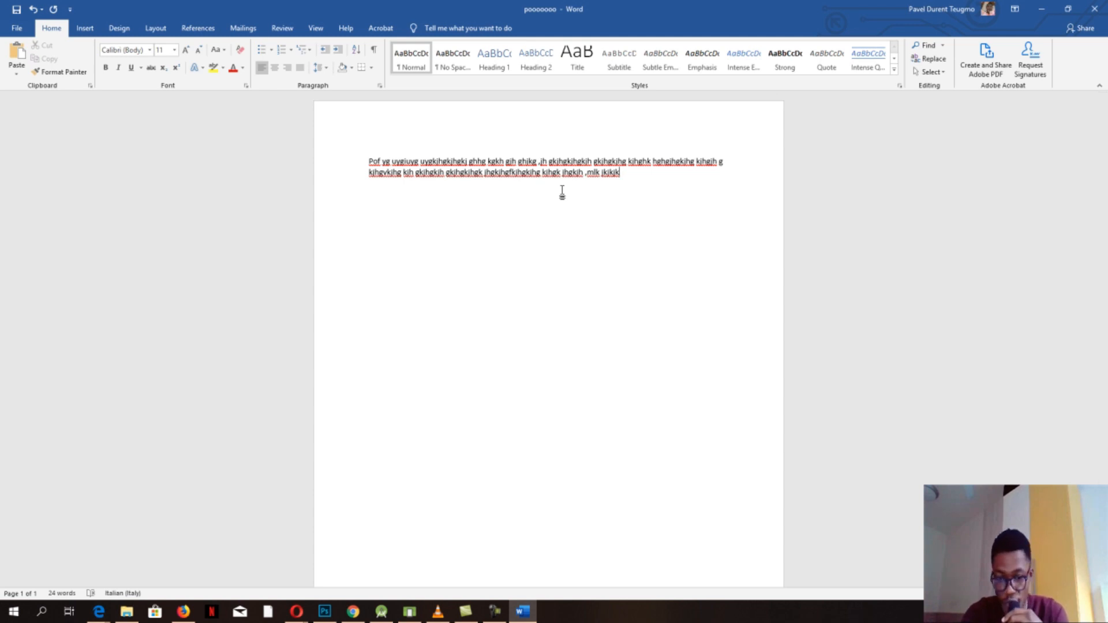
{"action": "type", "text": "kjnkj kj kjk"}
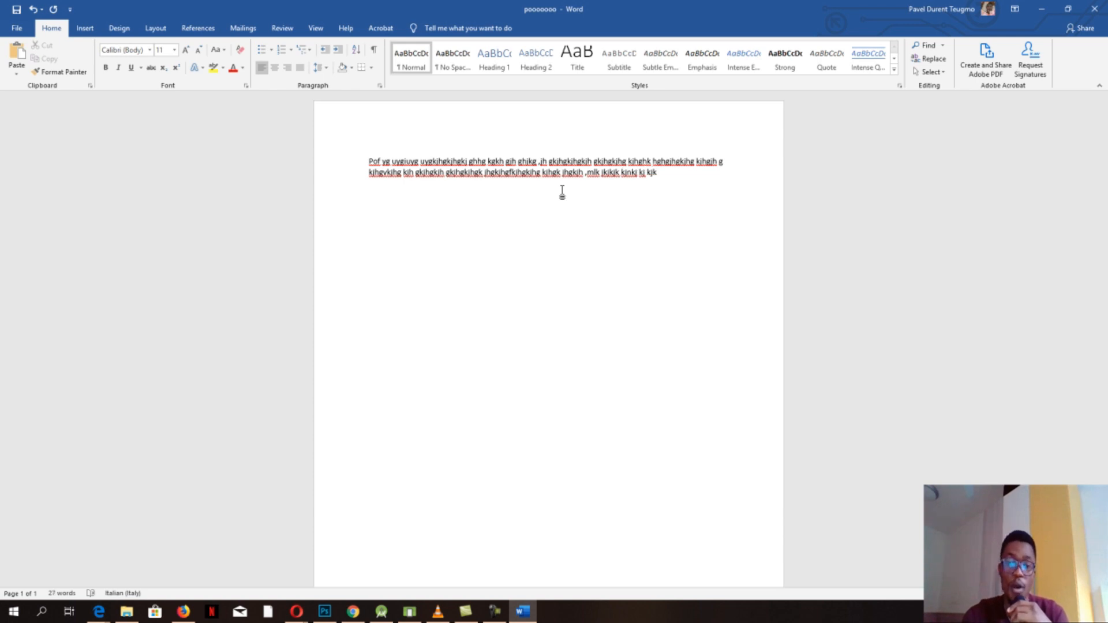
{"action": "key", "text": "BackSpace"}
{"action": "key", "text": "BackSpace"}
{"action": "key", "text": "BackSpace"}
{"action": "key", "text": "BackSpace"}
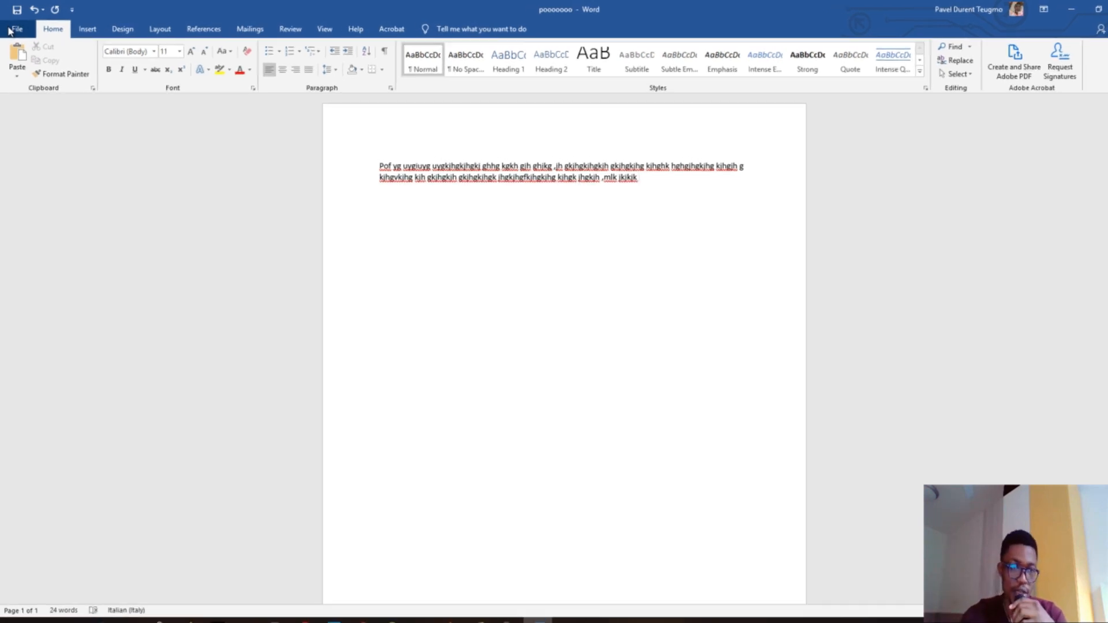
{"action": "left_click", "coordinate": [9, 33]}
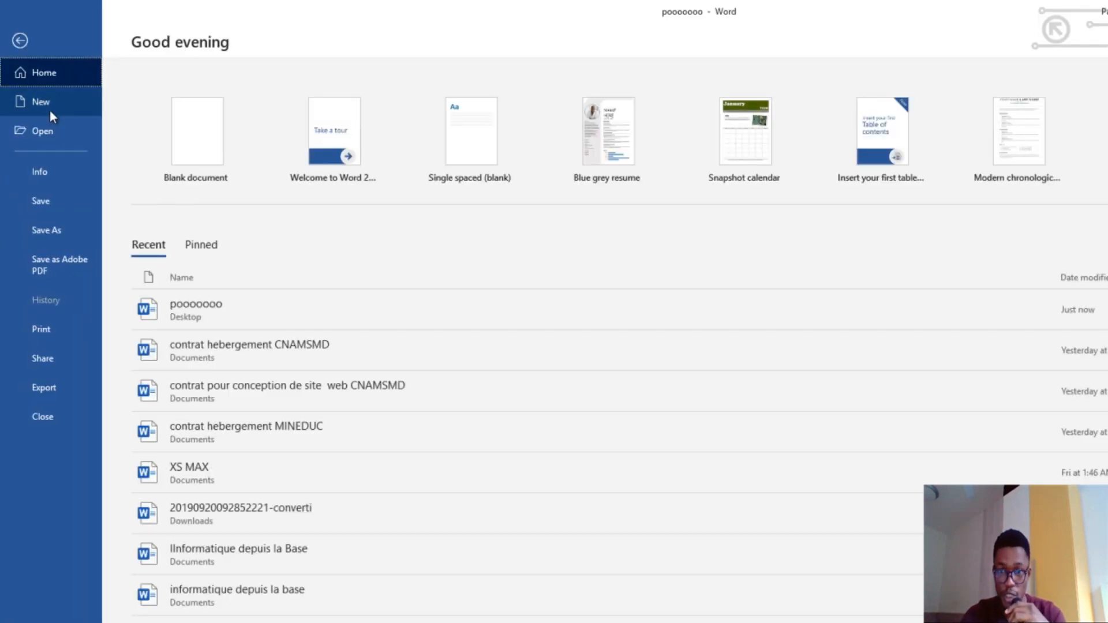
- Target the Desktop in Save As with PDF as the file type
{"action": "left_click", "coordinate": [38, 230]}
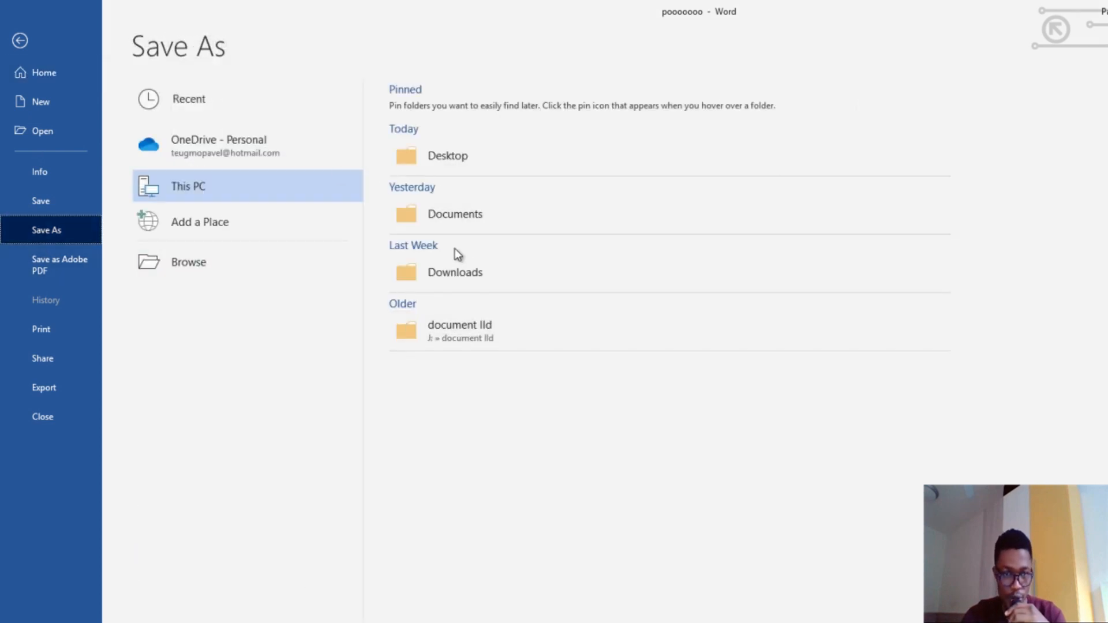
{"action": "left_click", "coordinate": [453, 157]}
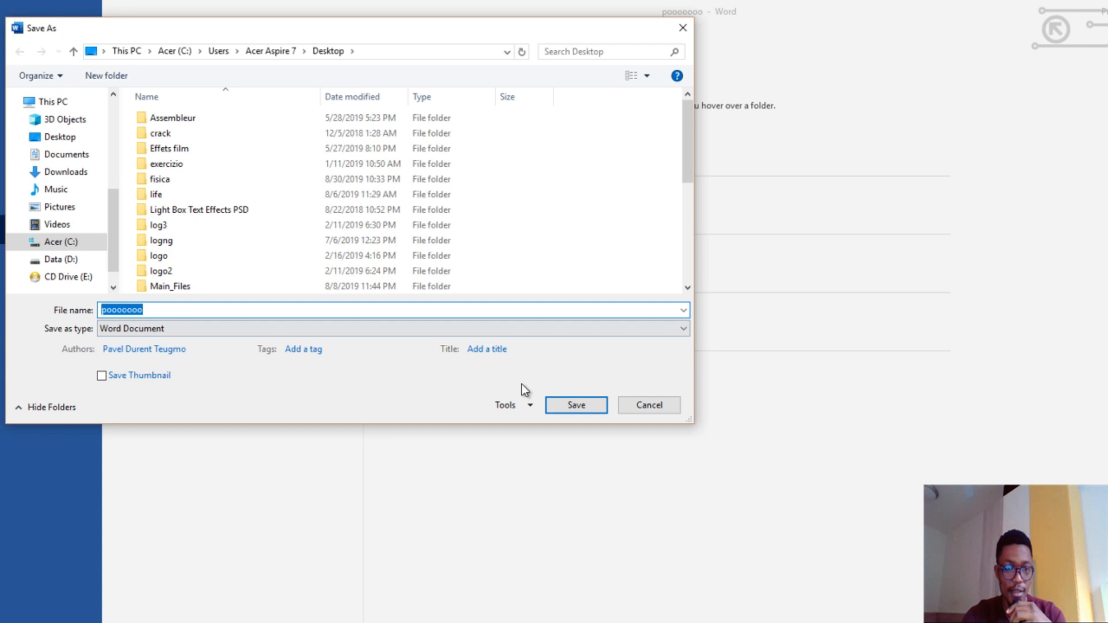
{"action": "left_click", "coordinate": [324, 334]}
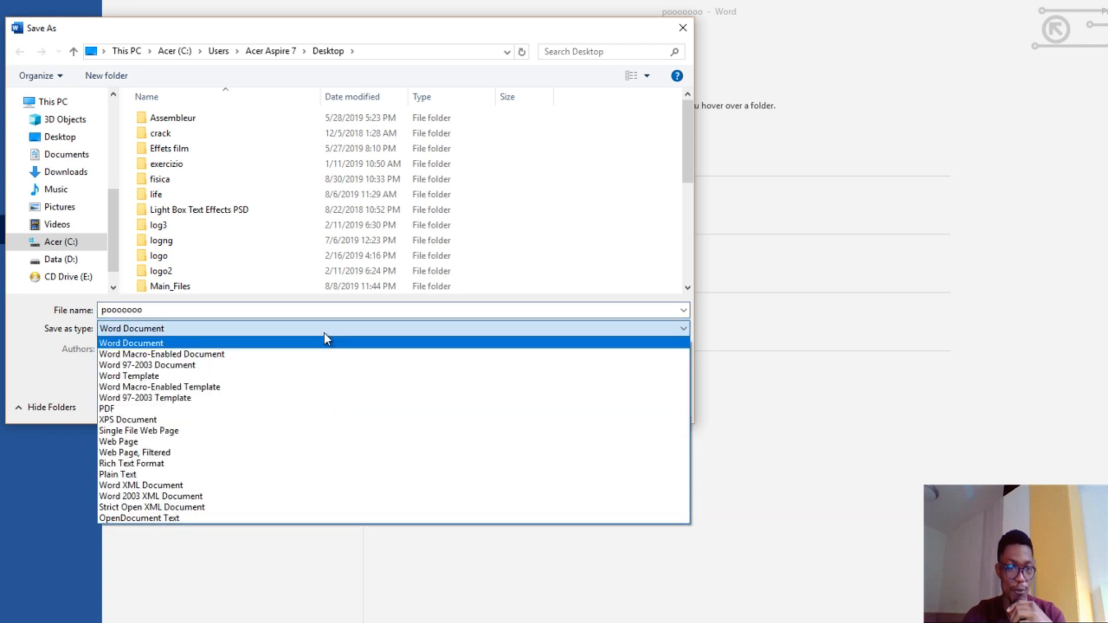
{"action": "left_click", "coordinate": [283, 409]}
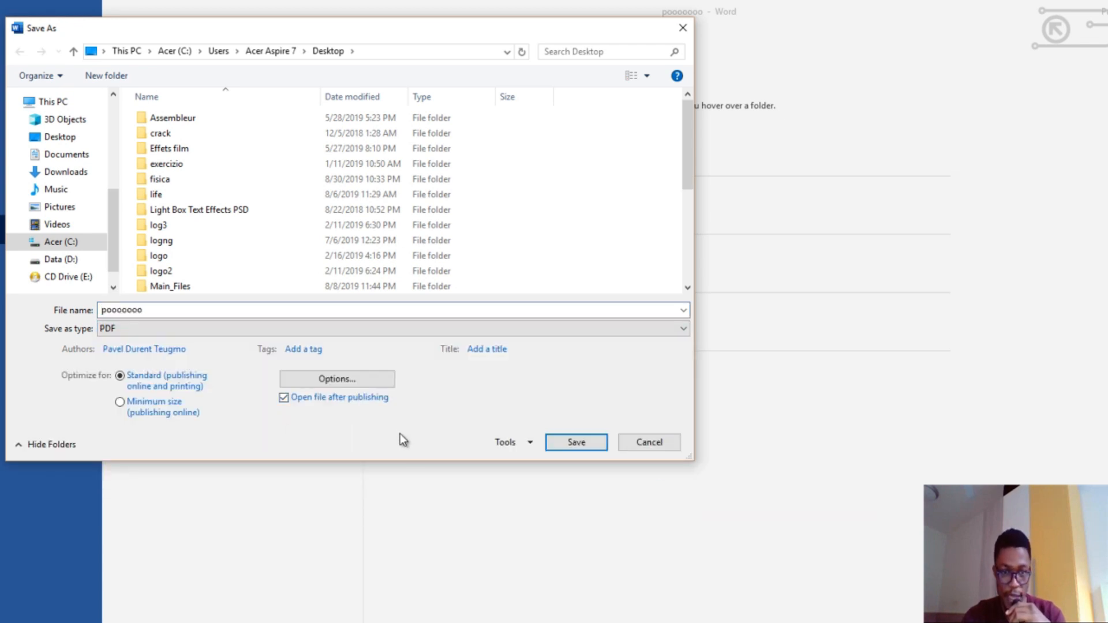
{"action": "left_click", "coordinate": [348, 380]}
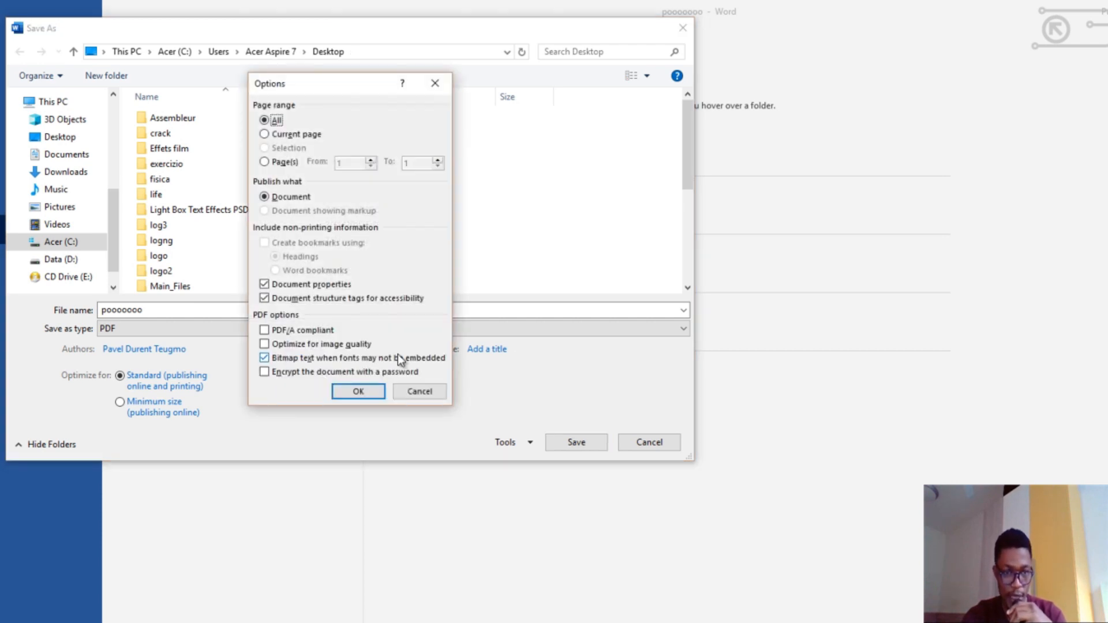
- Turn on PDF password encryption, enter and confirm the PDF password, and save
{"action": "left_click", "coordinate": [276, 372]}
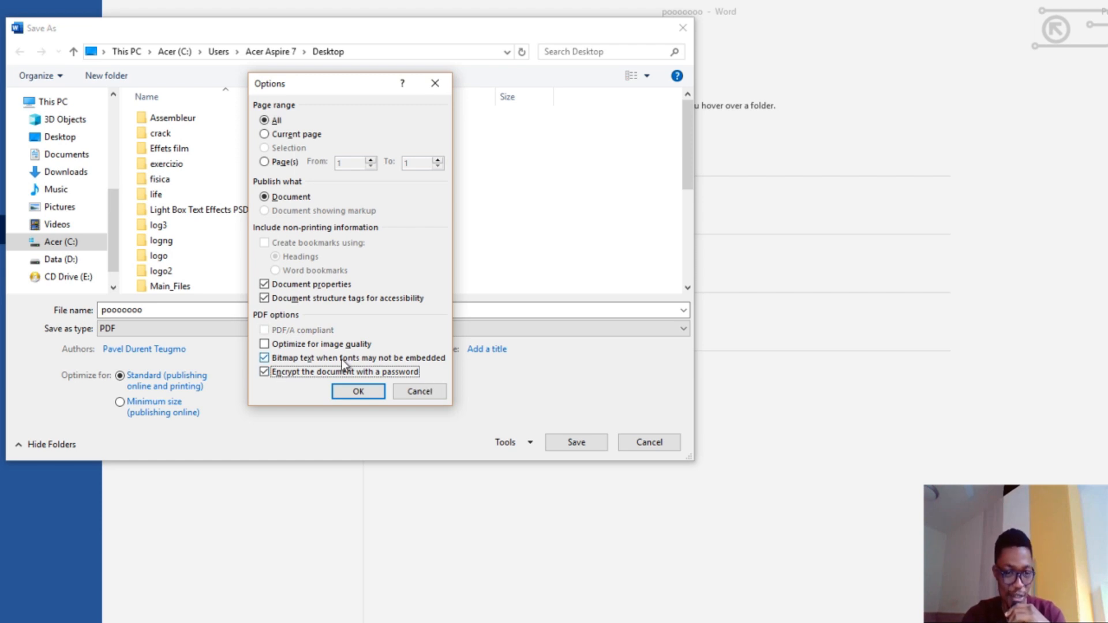
{"action": "left_click", "coordinate": [358, 393]}
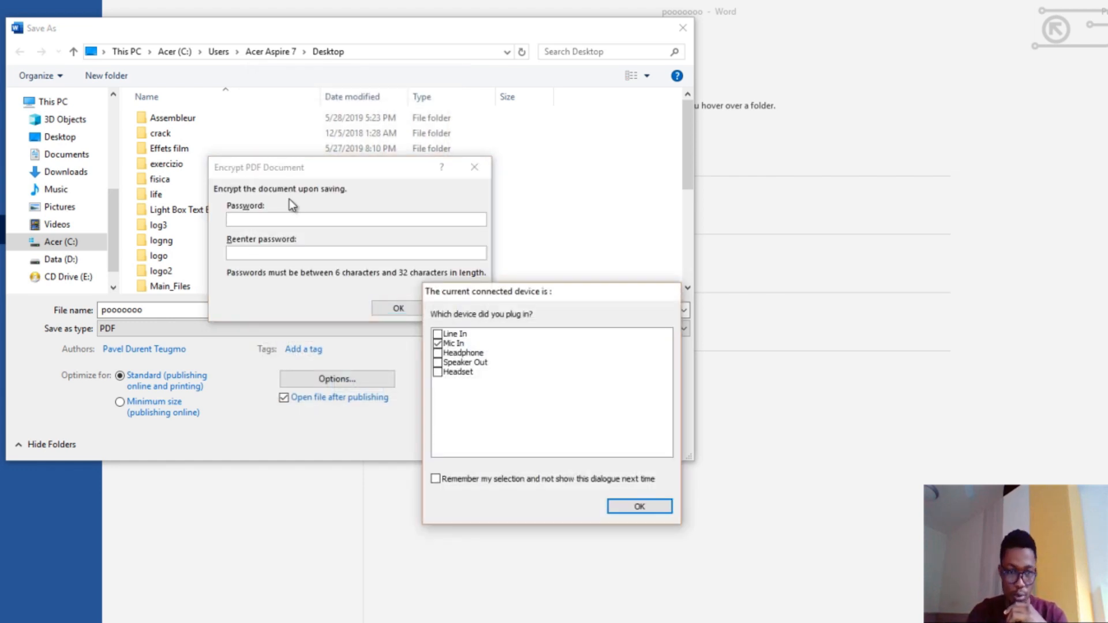
{"action": "left_click", "coordinate": [646, 507]}
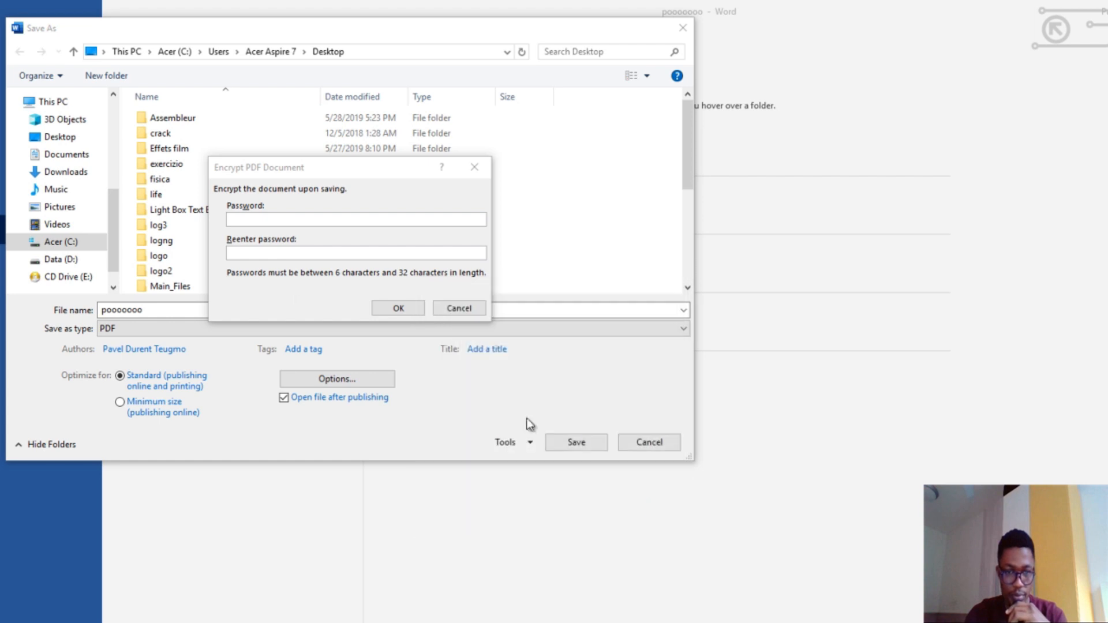
{"action": "left_click", "coordinate": [279, 219]}
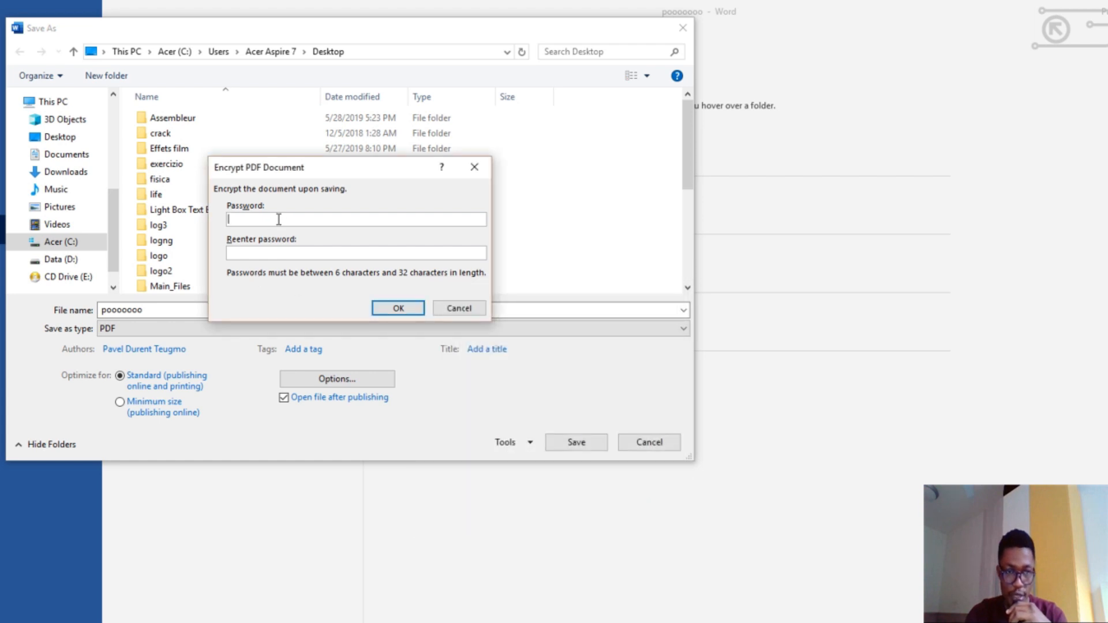
{"action": "type", "text": "******"}
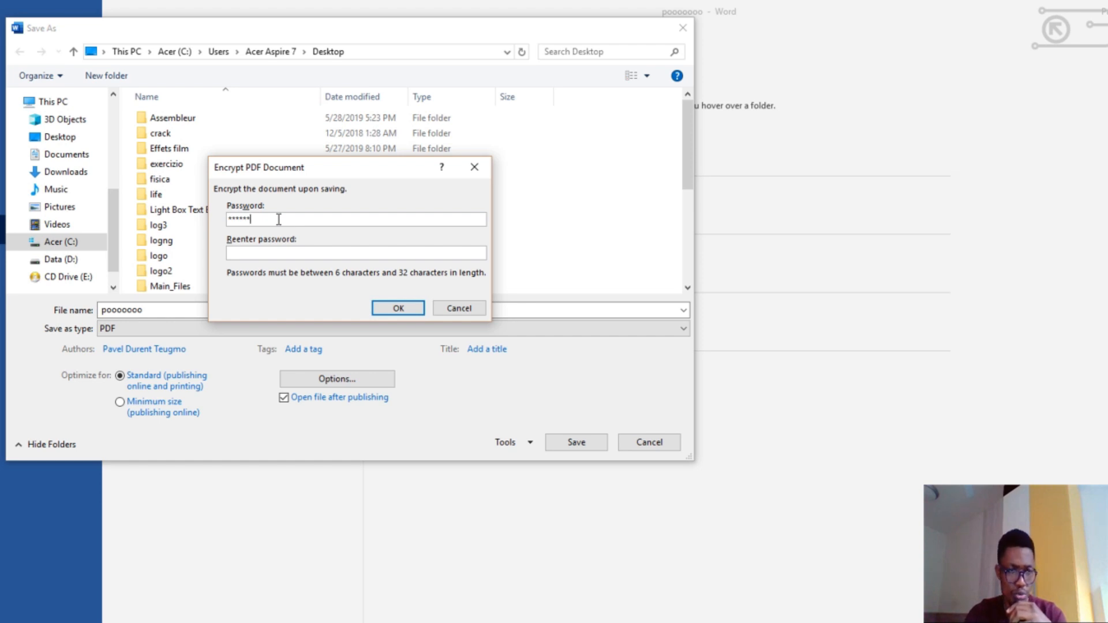
{"action": "key", "text": "BackSpace"}
{"action": "key", "text": "BackSpace"}
{"action": "key", "text": "BackSpace"}
{"action": "key", "text": "BackSpace"}
{"action": "key", "text": "BackSpace"}
{"action": "key", "text": "BackSpace"}
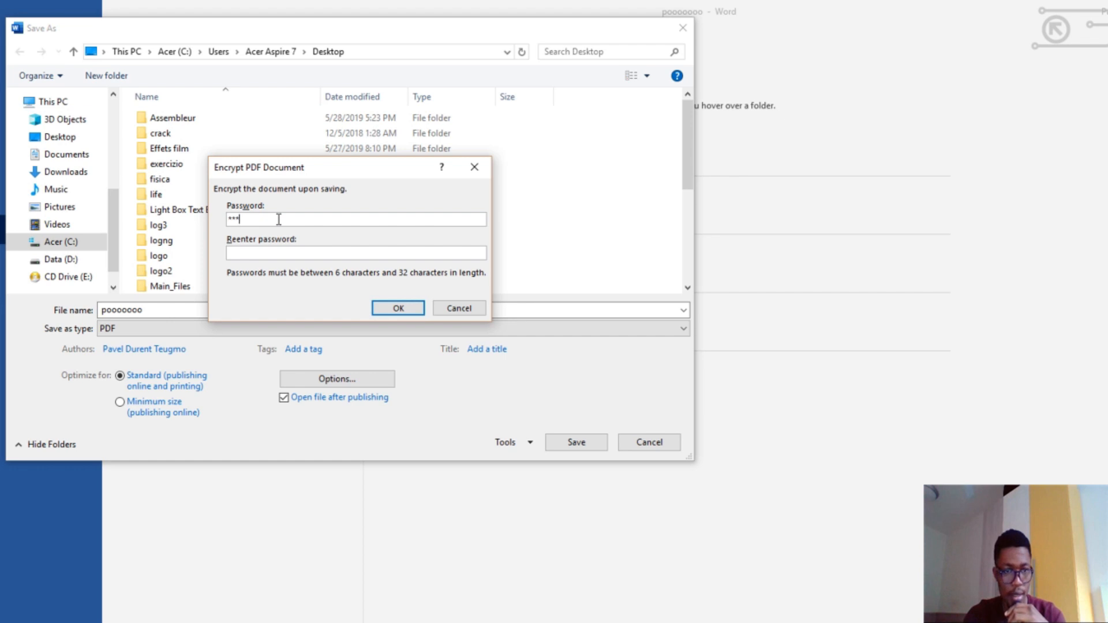
{"action": "type", "text": "********"}
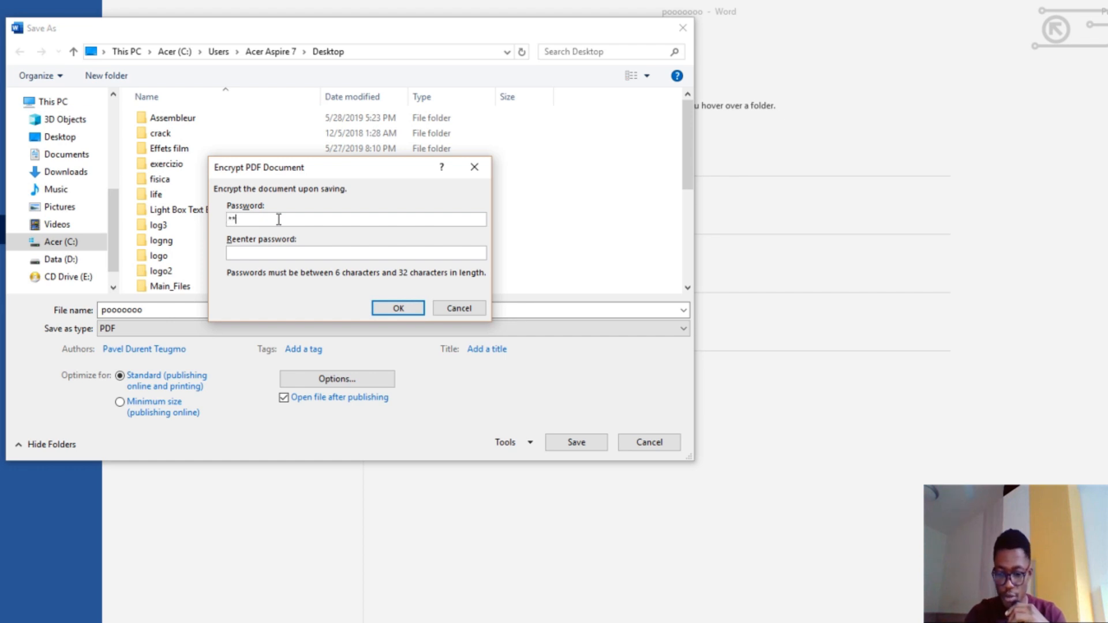
{"action": "left_click", "coordinate": [267, 252]}
{"action": "type", "text": "********"}
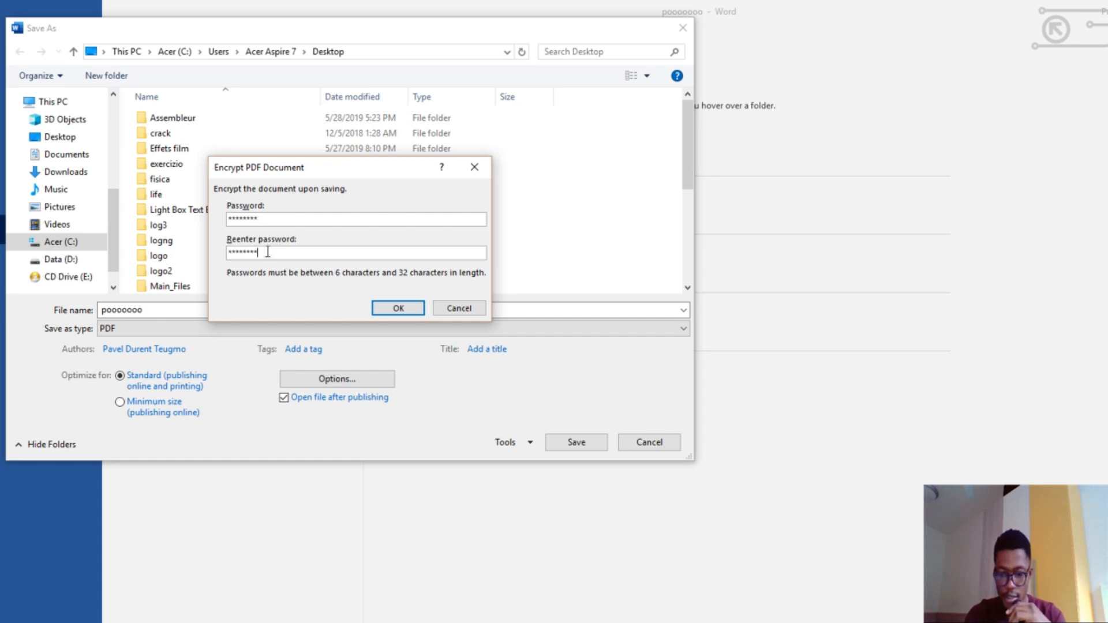
{"action": "left_click", "coordinate": [388, 312]}
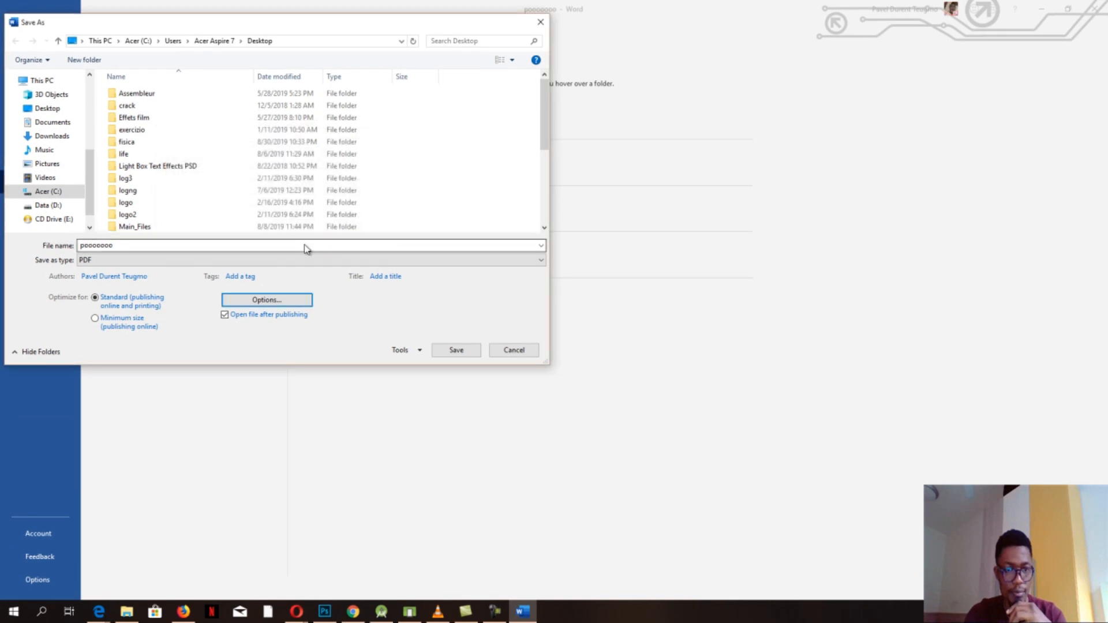
{"action": "left_click", "coordinate": [458, 352]}
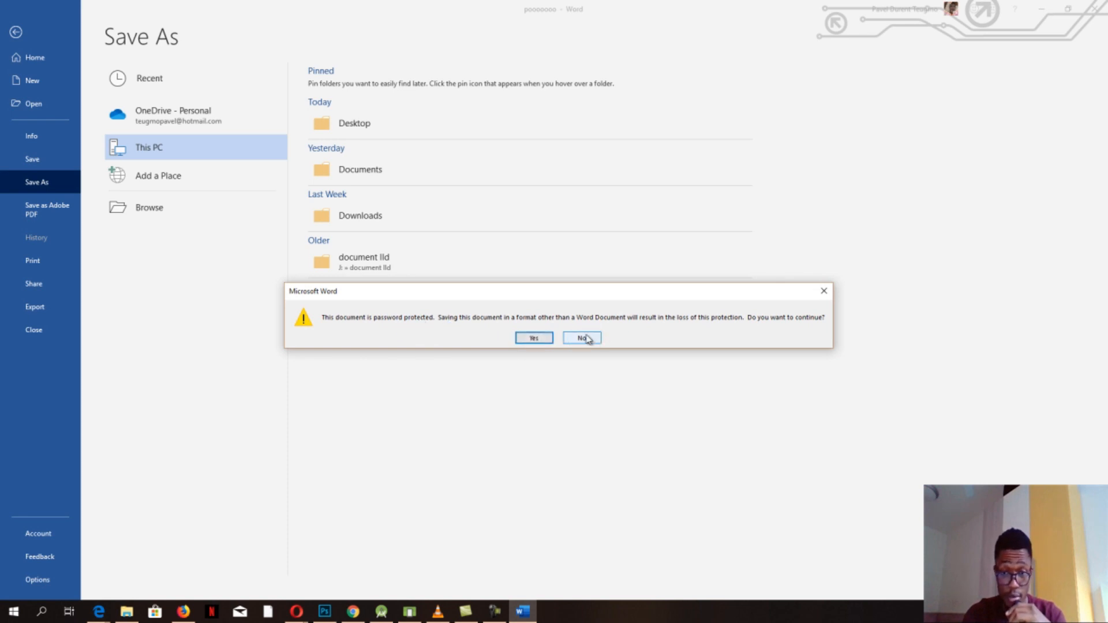
- Accept losing the Word password protection so the encrypted PDF is saved
{"action": "left_click", "coordinate": [535, 342]}
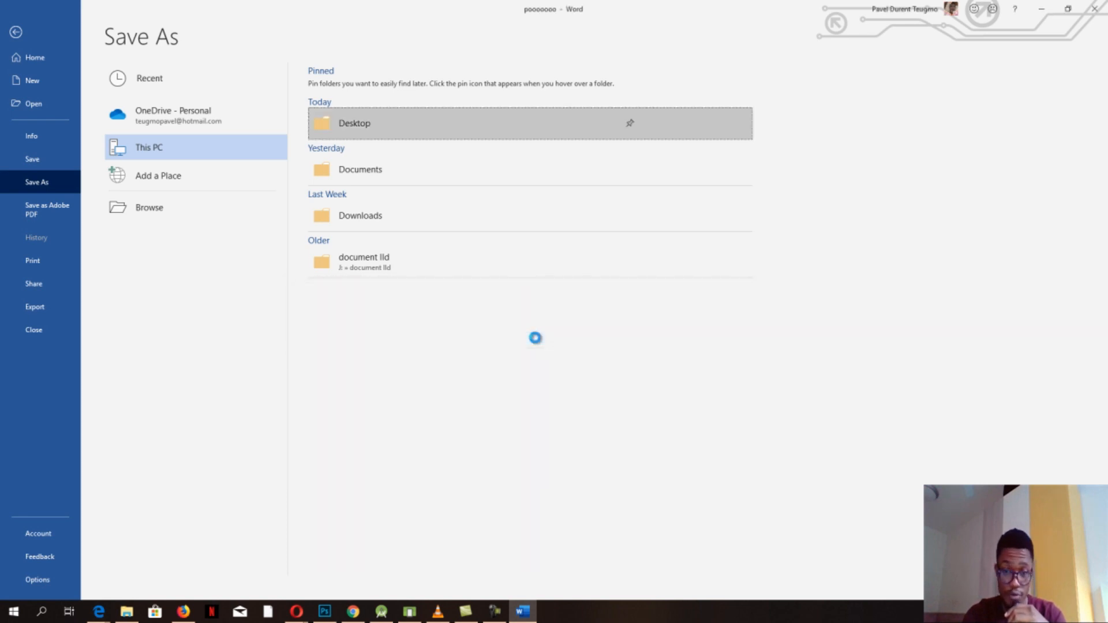
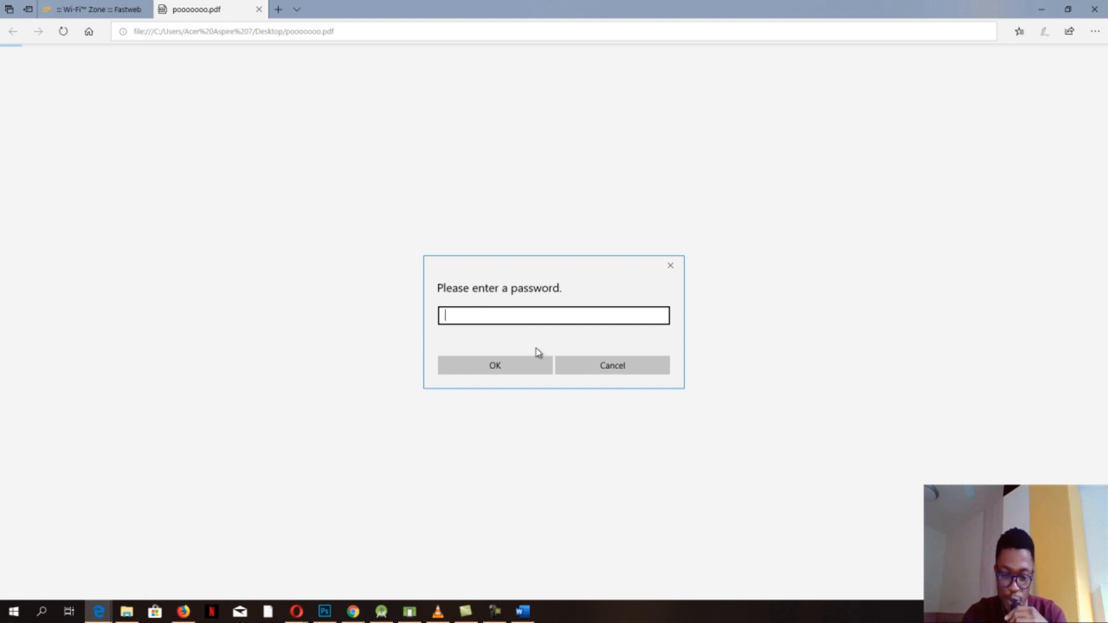
- Enter the PDF's open password in Edge's 'Please enter a password' field for poooooooo.pdf
{"action": "type", "text": "12345678"}
- Unlock poooooooo.pdf to show its text, then bring up the Print, Save as and Share options
{"action": "left_click", "coordinate": [499, 364]}
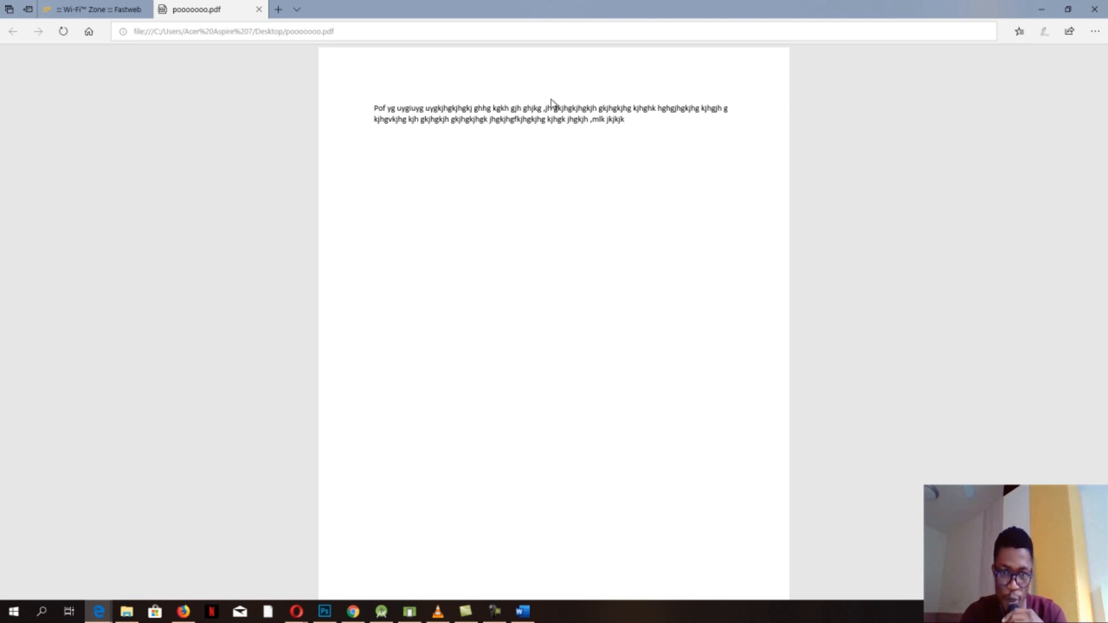
{"action": "key", "text": "Menu"}
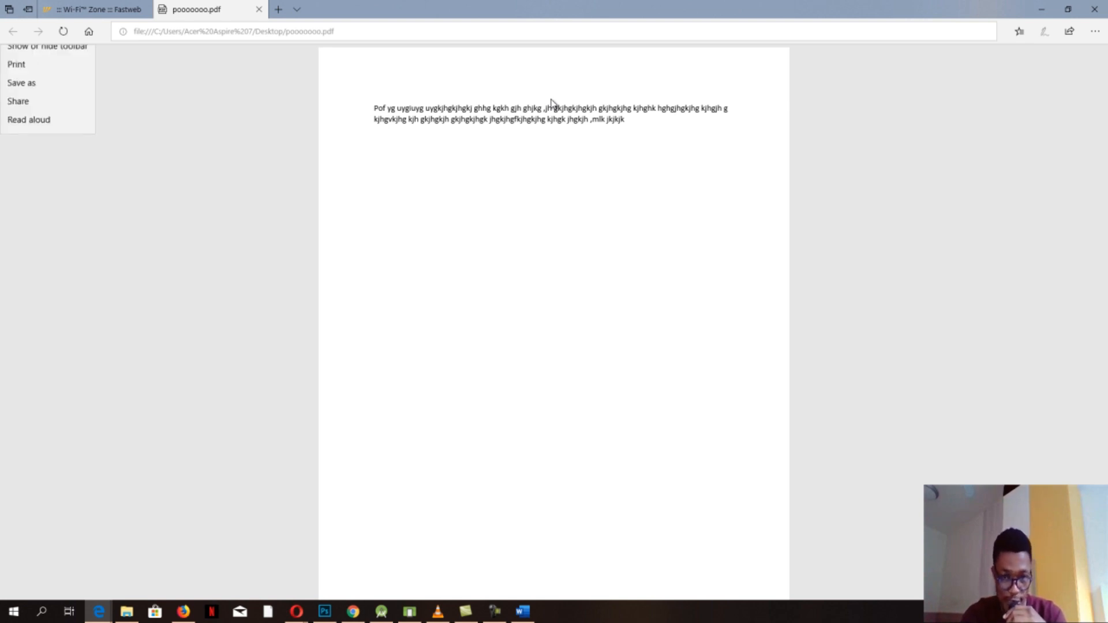